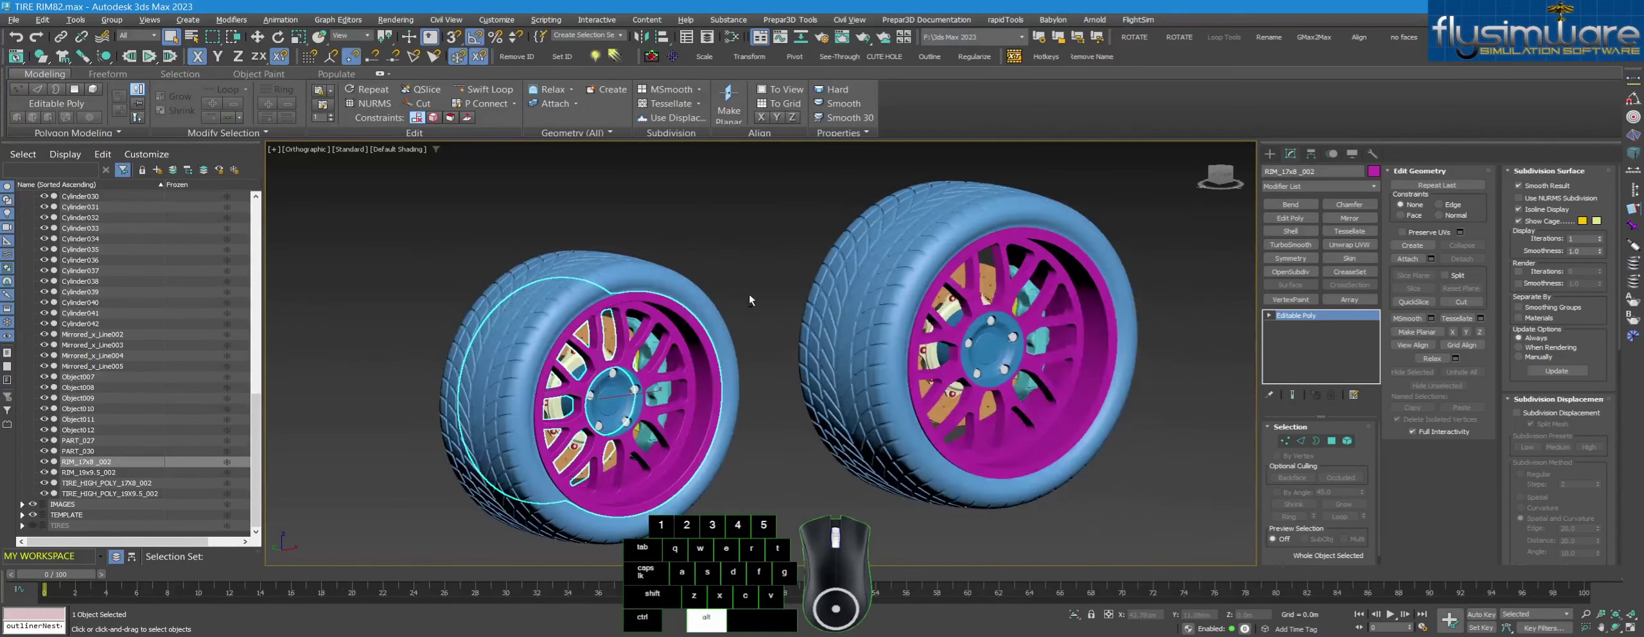
Examine the finished tire, rim and brake assemblies up close from several angles
scroll(764, 335, "up", 5)
scroll(748, 338, "down", 7)
middle_click_drag(749, 339, 687, 353, "alt")
scroll(771, 366, "up", 6)
scroll(771, 360, "down", 4)
middle_click_drag(863, 361, 802, 359, "alt")
scroll(616, 301, "up", 8)
scroll(617, 301, "down", 6)
middle_click_drag(617, 301, 568, 301, "alt")
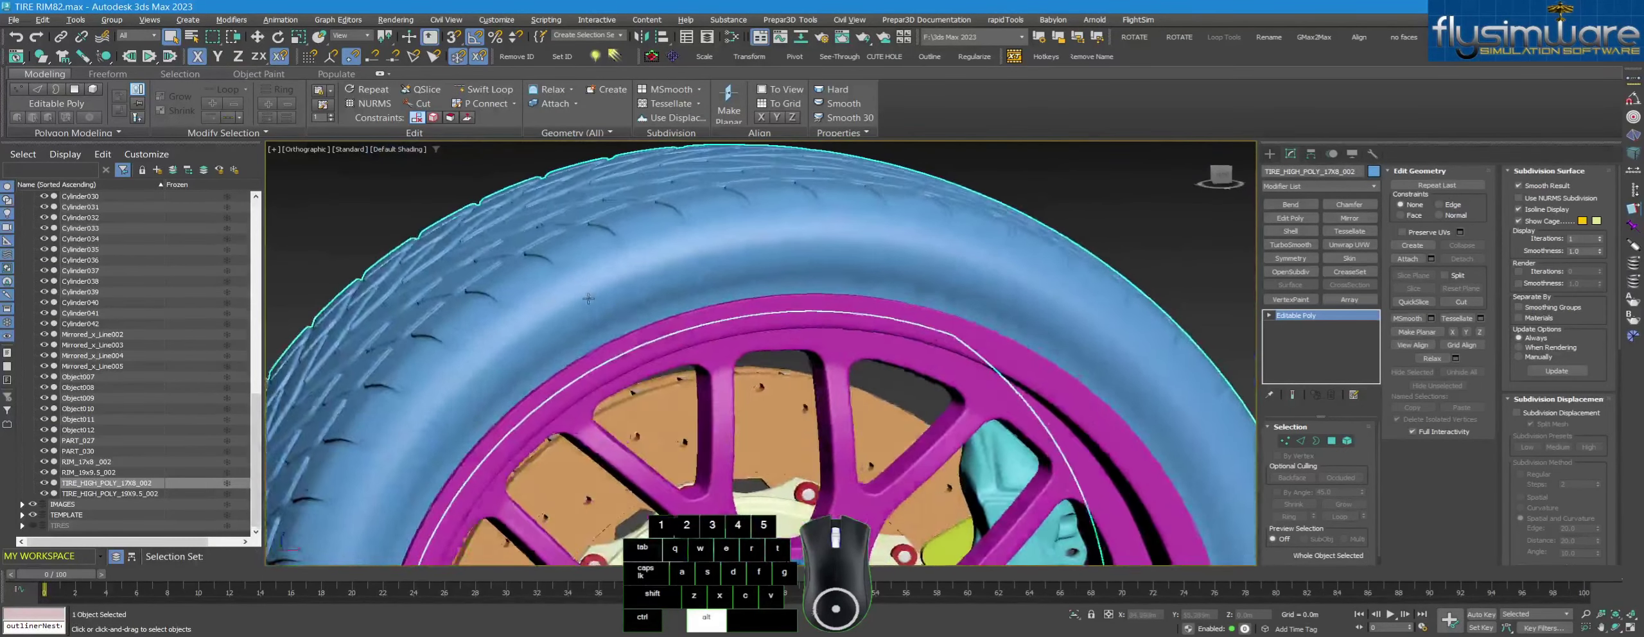
Examine the tire details and the row of rim templates, and clear the selection
scroll(569, 300, "down", 4)
middle_click_drag(669, 450, 522, 418)
scroll(521, 417, "down", 8)
middle_click_drag(918, 443, 473, 415)
scroll(723, 414, "down", 3)
middle_click_drag(1046, 416, 661, 448)
scroll(992, 441, "up", 6)
scroll(1030, 416, "up", 3)
middle_click_drag(1119, 297, 893, 326)
scroll(892, 326, "down", 3)
left_click(811, 330)
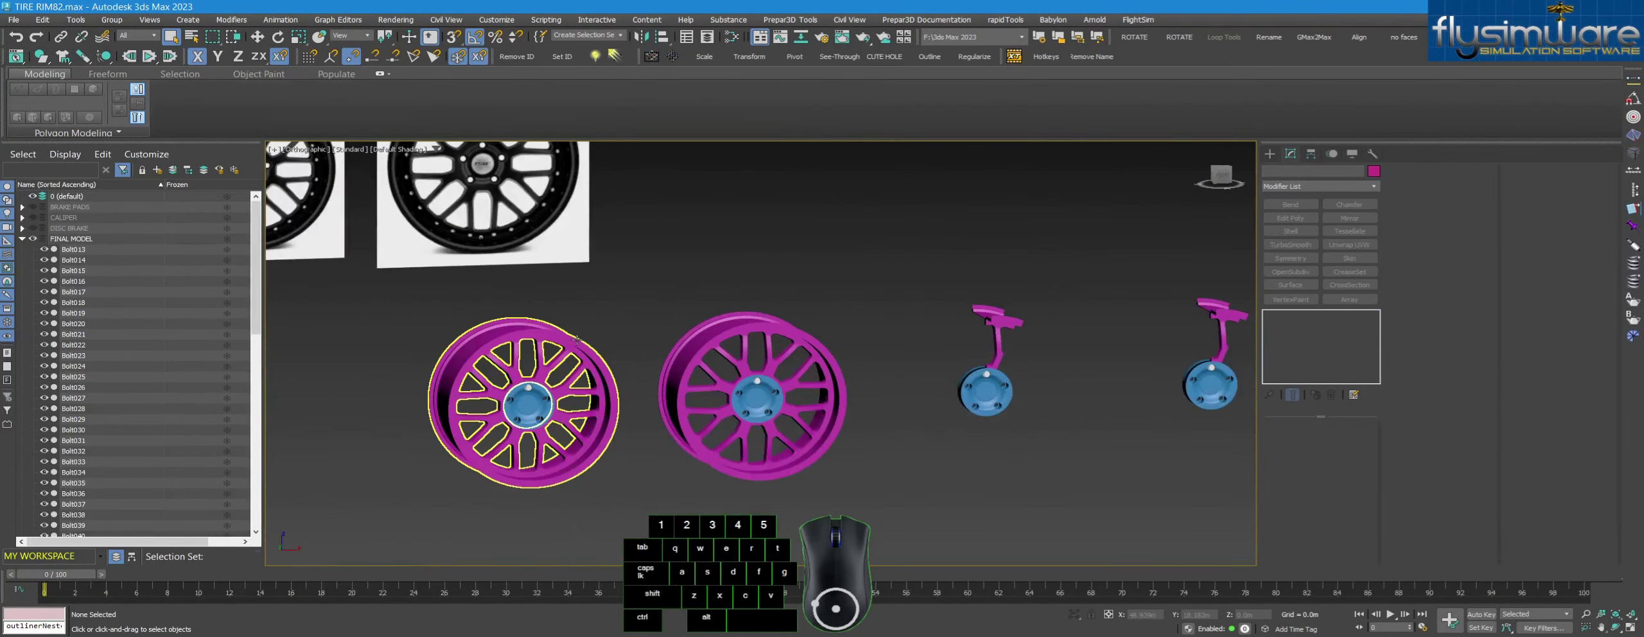
Select the finished template rim with the modifier stack and compare it with the TSW wheel reference image
left_click(540, 355)
middle_click_drag(541, 355, 769, 469)
scroll(769, 468, "down", 2)
scroll(769, 468, "up", 4)
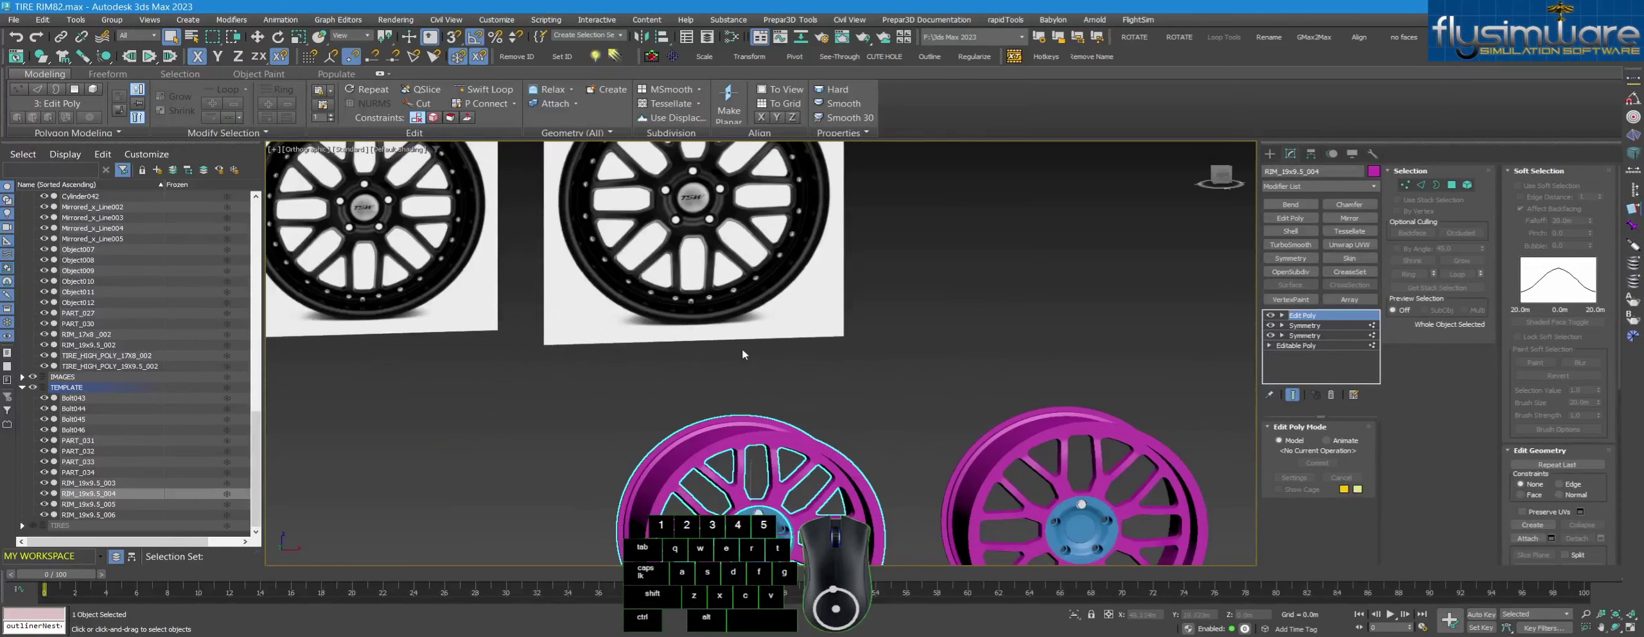
middle_click_drag(642, 355, 648, 539)
scroll(707, 264, "up", 4)
scroll(730, 243, "up", 4)
scroll(692, 216, "down", 4)
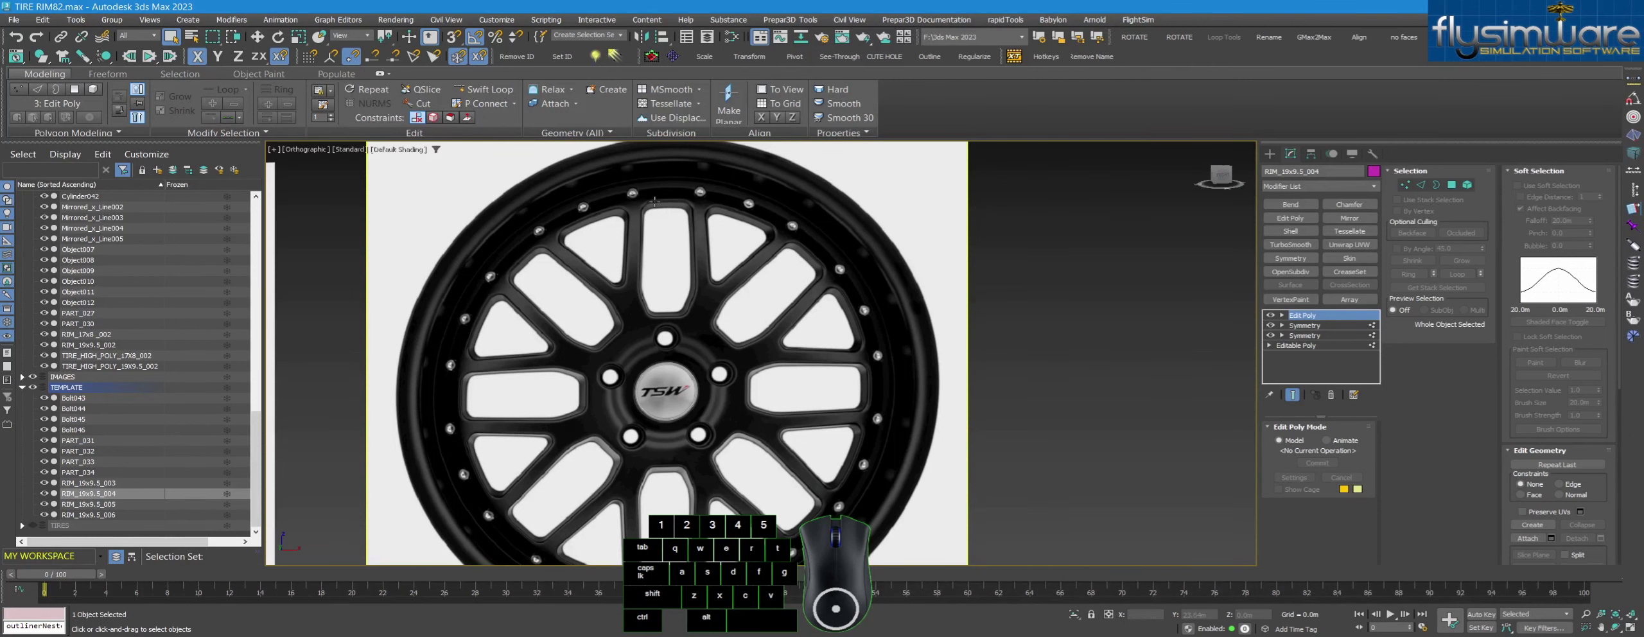
scroll(712, 215, "down", 4)
middle_click_drag(760, 495, 731, 366)
scroll(732, 365, "up", 3)
middle_click_drag(945, 308, 814, 317)
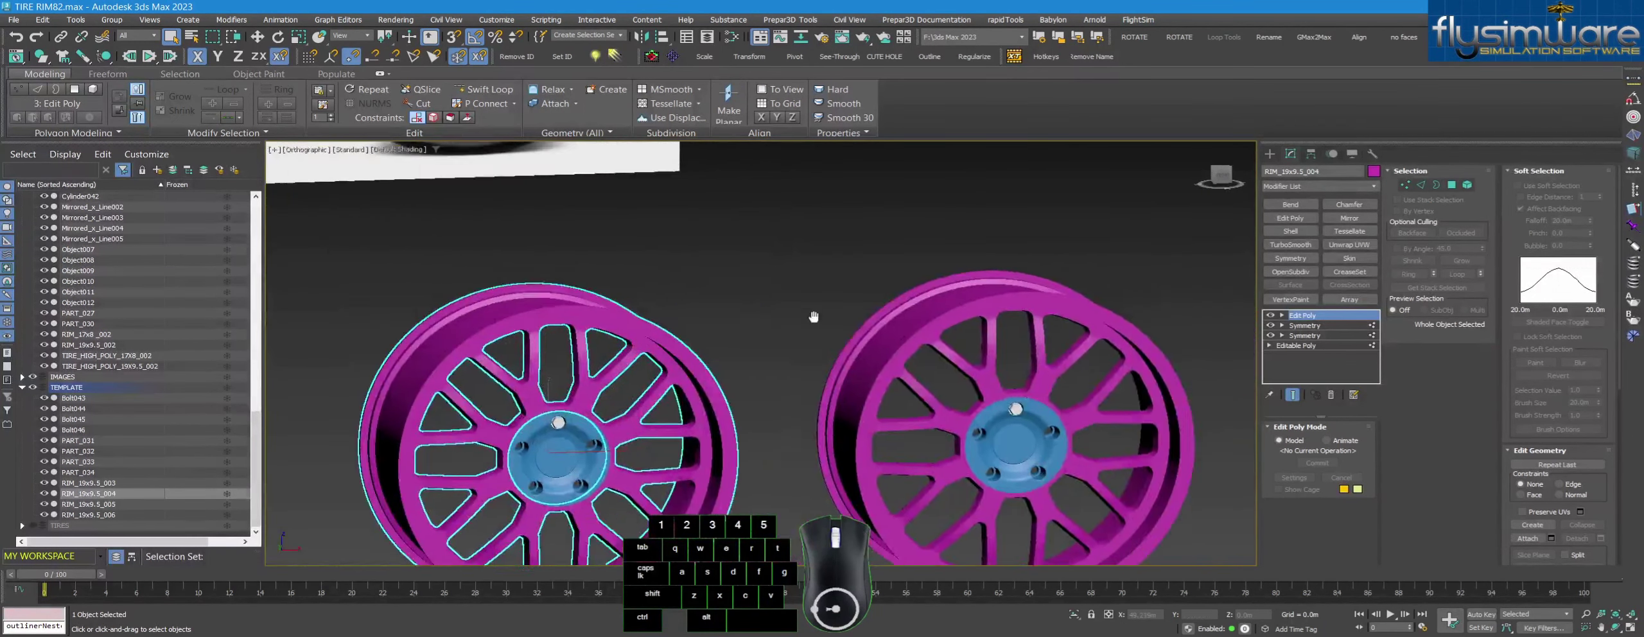
Select the first single-spoke rim segment and show edged faces in the viewport
scroll(761, 336, "down", 4)
scroll(762, 336, "up", 5)
left_click(741, 303)
key("F4")
mouse_move(741, 302)
middle_mouse_down("alt")
mouse_move(724, 360)
mouse_move(736, 301)
mouse_move(722, 306)
mouse_move(773, 306)
mouse_move(793, 334)
mouse_move(867, 321)
middle_mouse_up("alt")
scroll(787, 307, "down", 3)
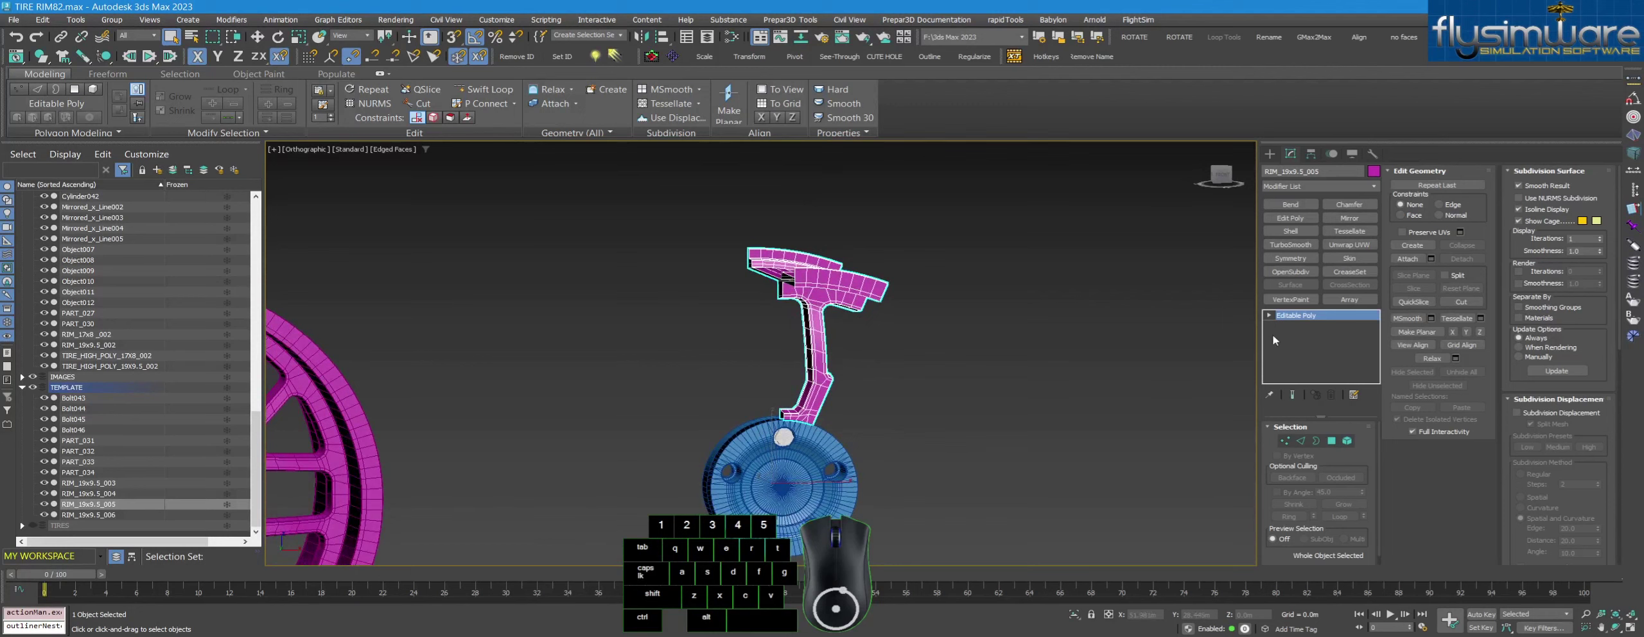
Add a Symmetry modifier to the rim segment and mirror it across the X axis only
left_click(1290, 258)
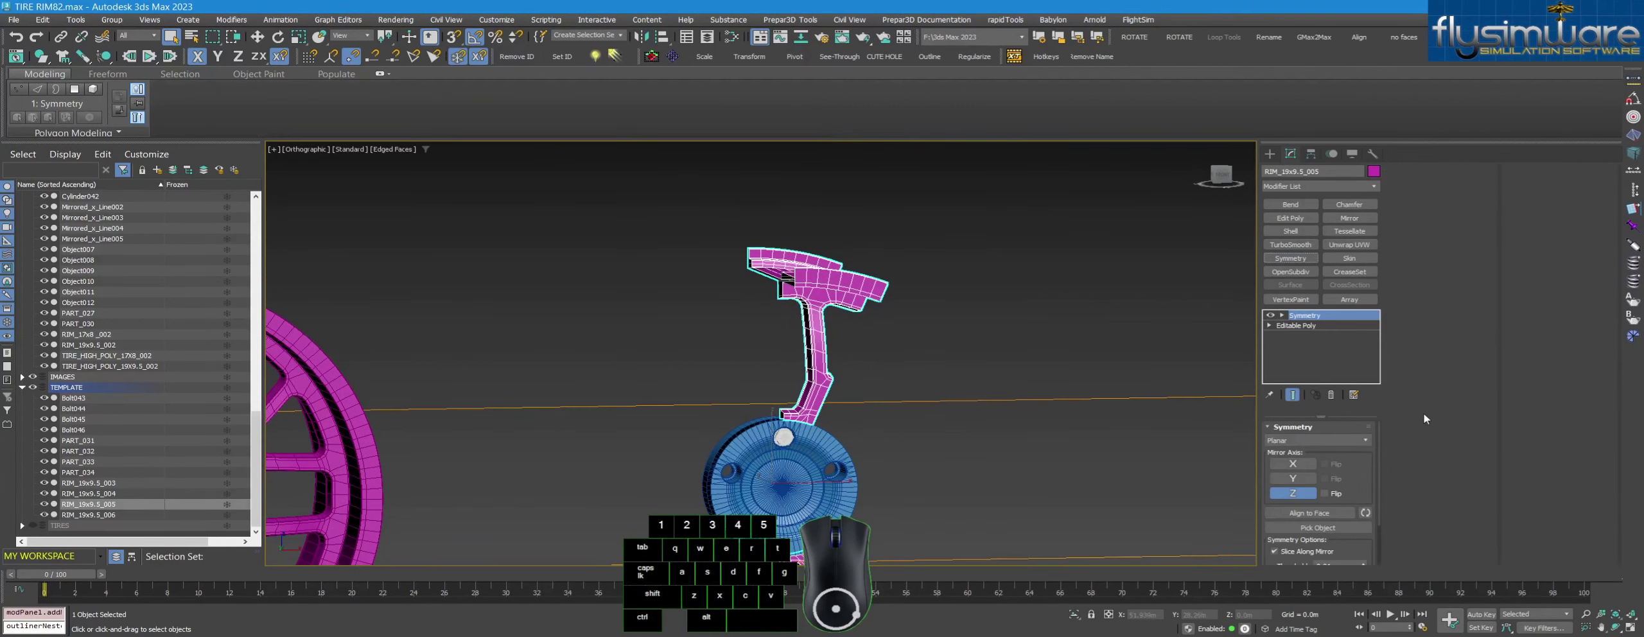
left_click(1293, 463)
left_click(1292, 493)
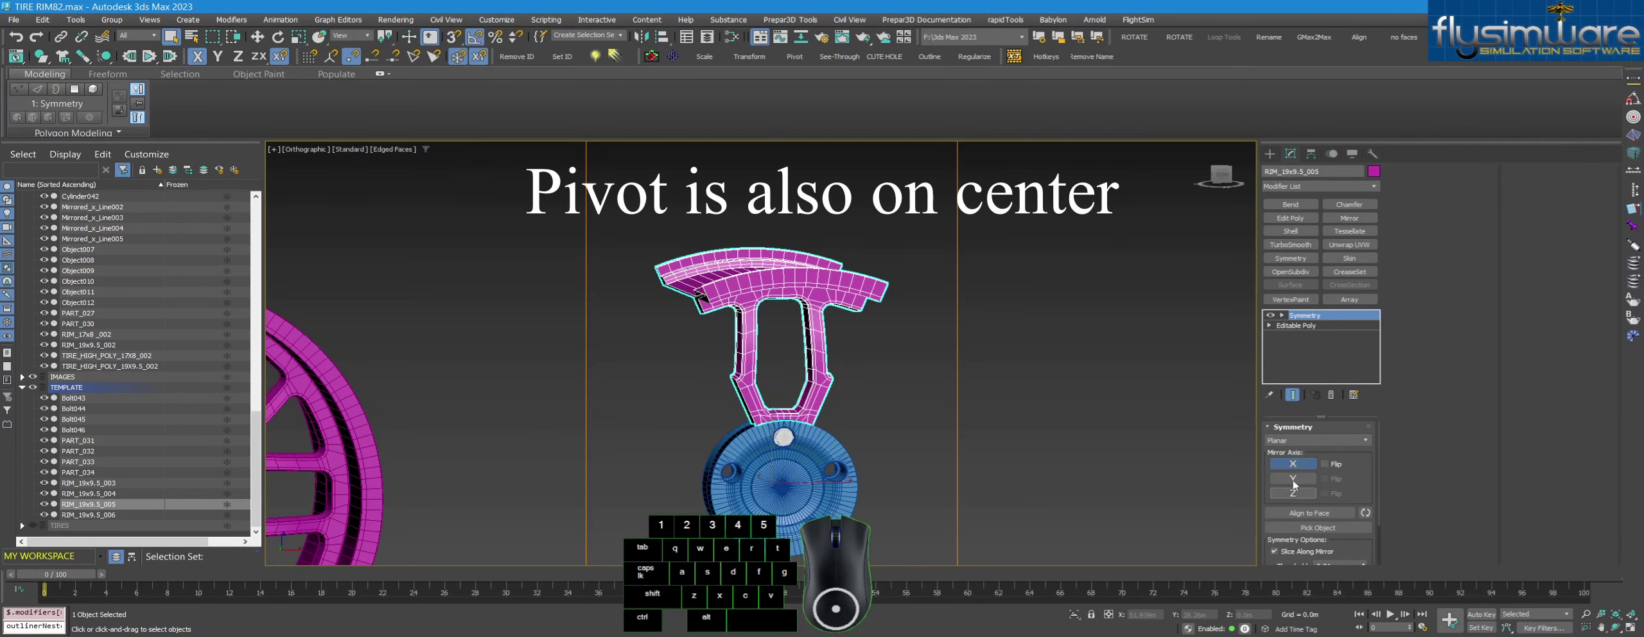
middle_click_drag(852, 394, 913, 392)
scroll(875, 334, "up", 3)
scroll(875, 334, "down", 3)
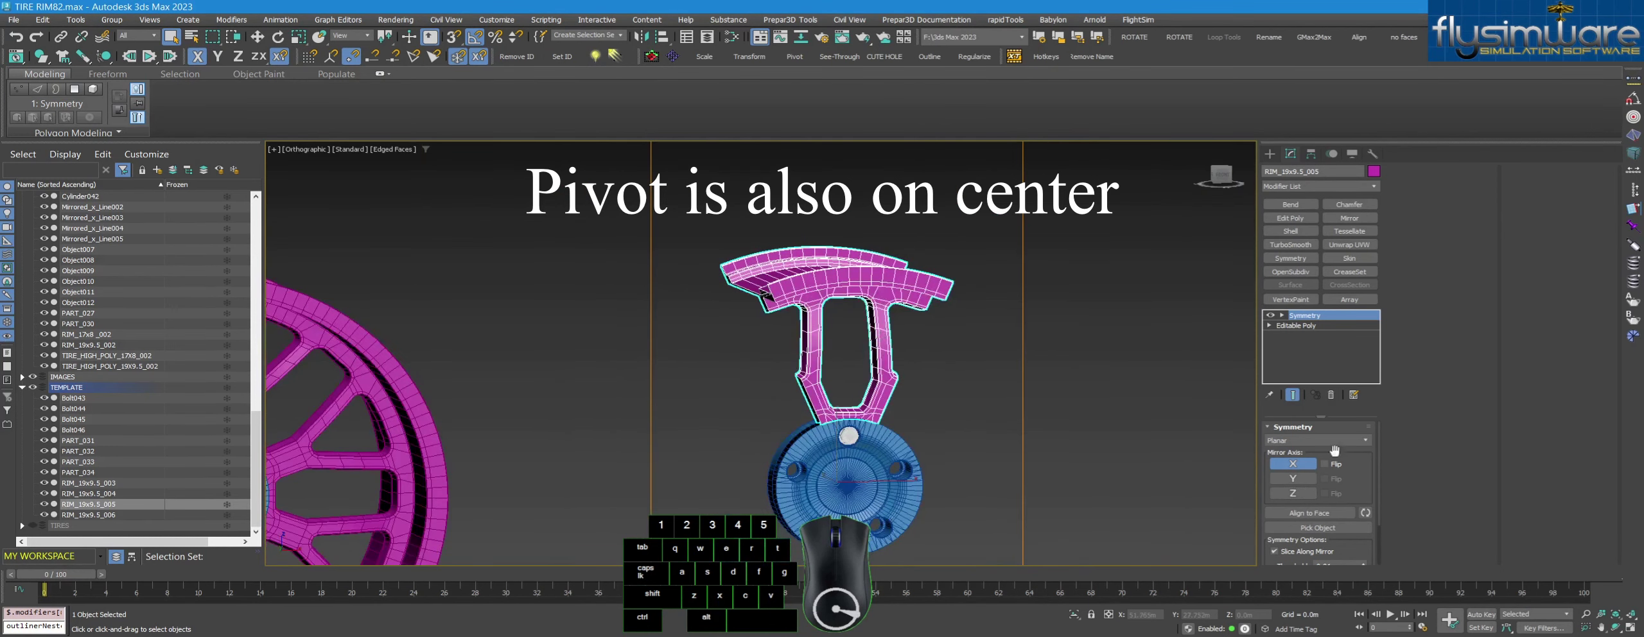
Adjust the weld seam threshold of the Symmetry modifier and check the mirrored segment's center seam
left_click_drag(1379, 454, 1374, 513)
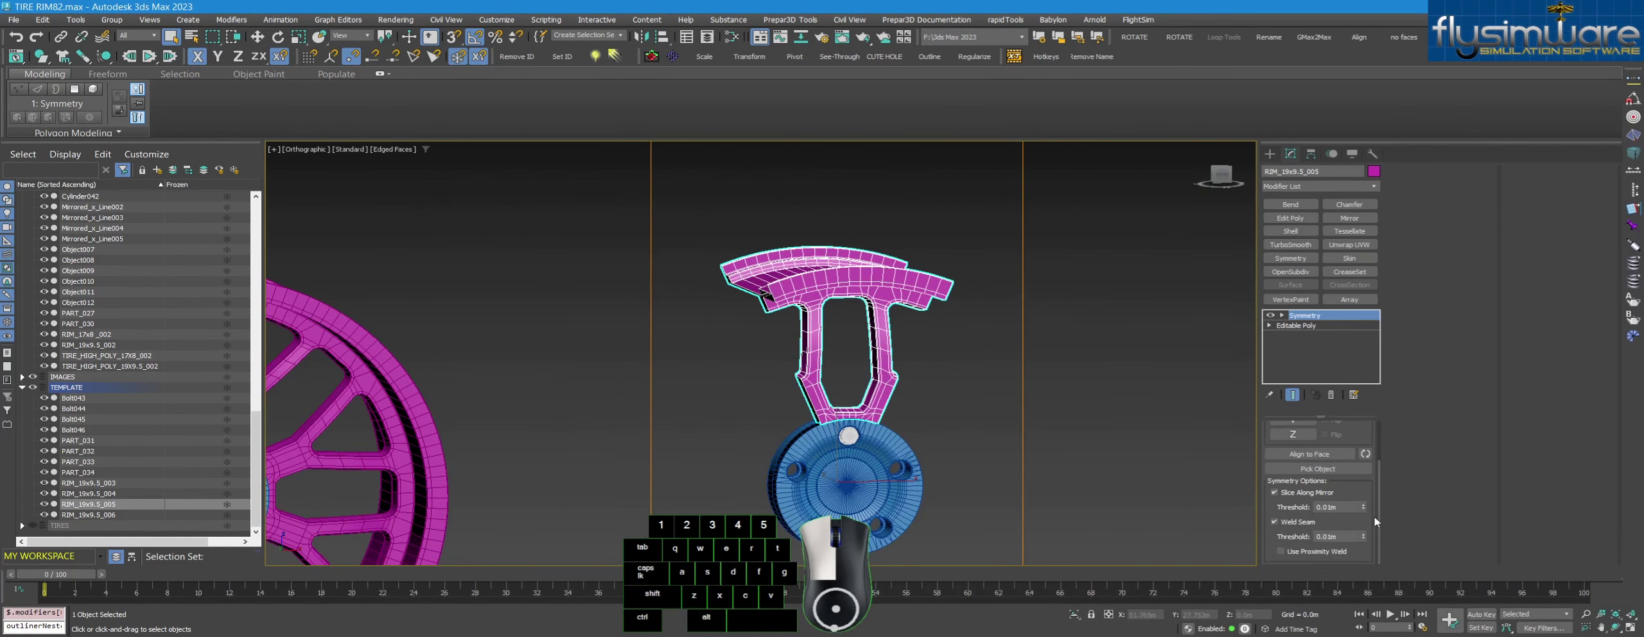
left_click(1327, 536)
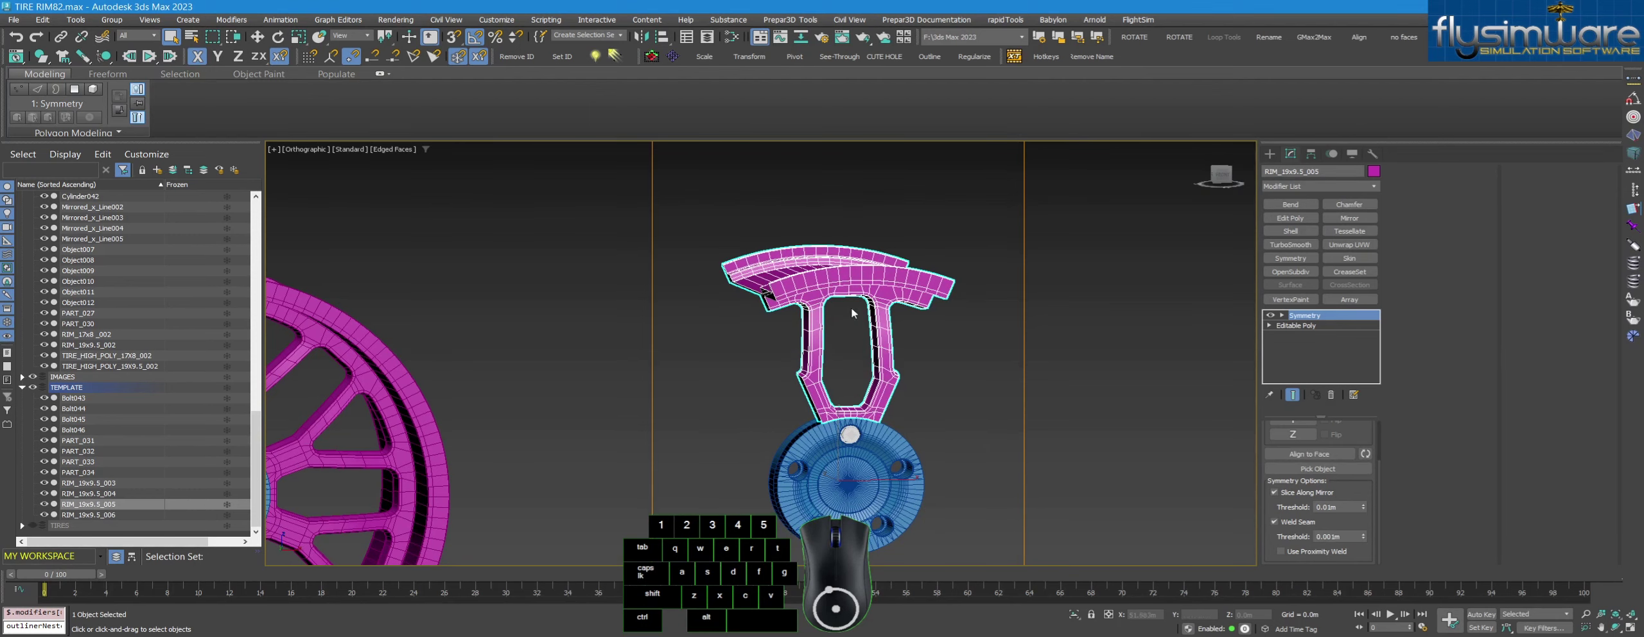
scroll(848, 260, "up", 4)
scroll(924, 388, "down", 4)
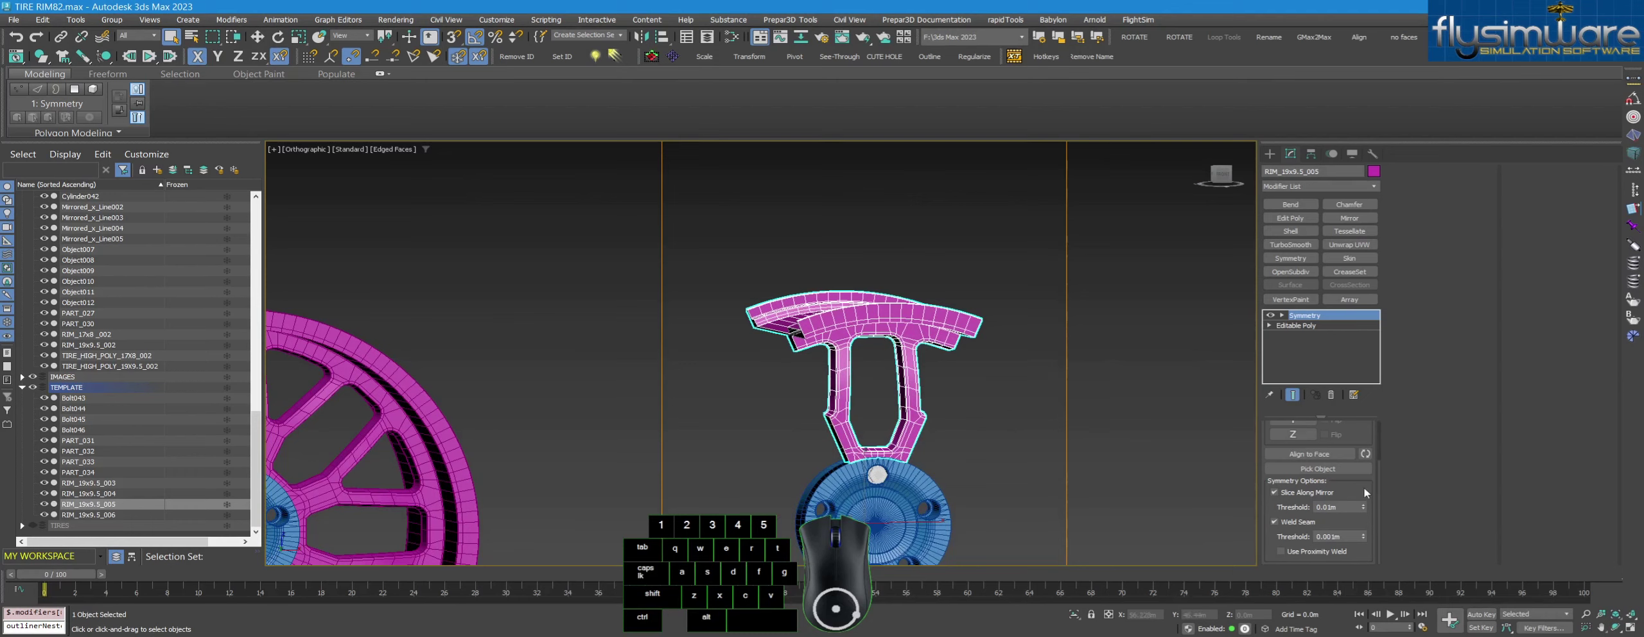
scroll(1379, 494, "up", 3)
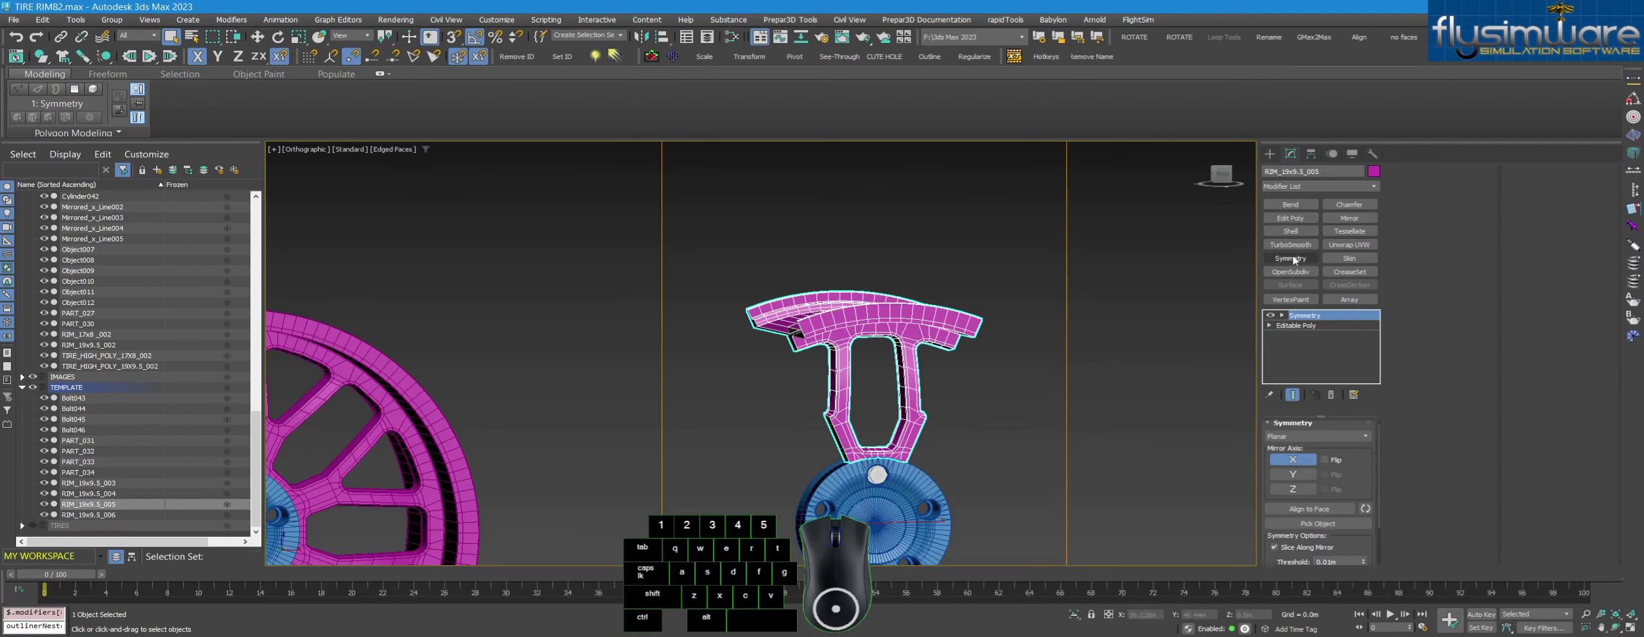
Add an Array modifier to the mirrored segment with Radial distribution and a radius of 0
left_click(1349, 299)
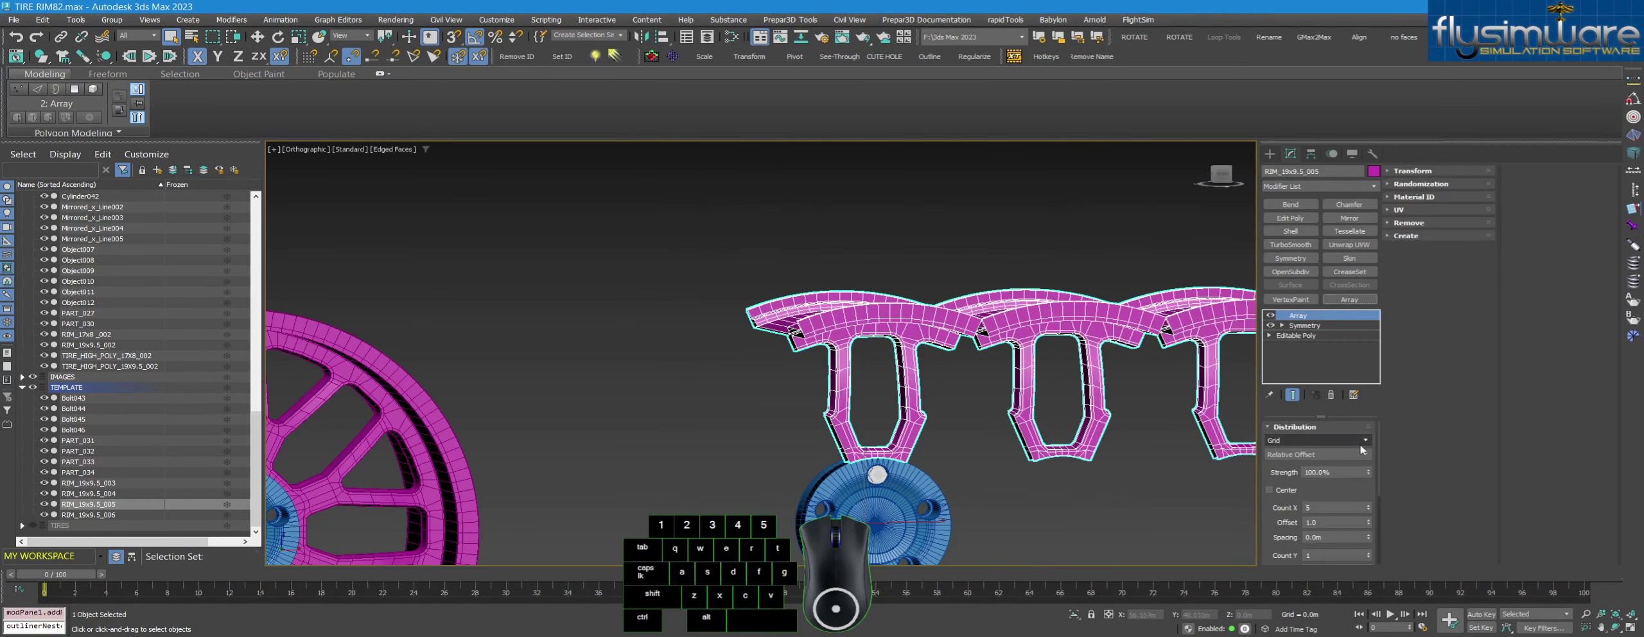
left_click(1316, 440)
left_click(1310, 459)
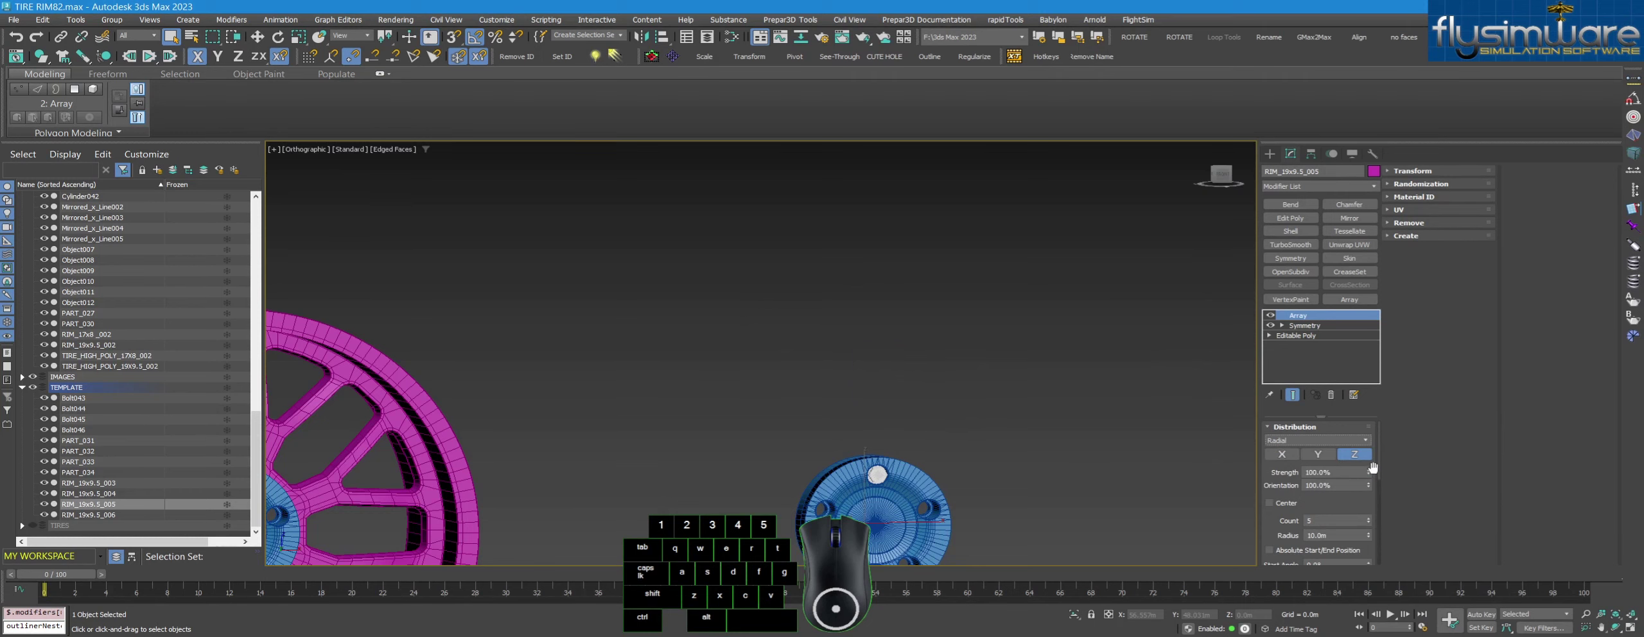
scroll(1376, 459, "down", 2)
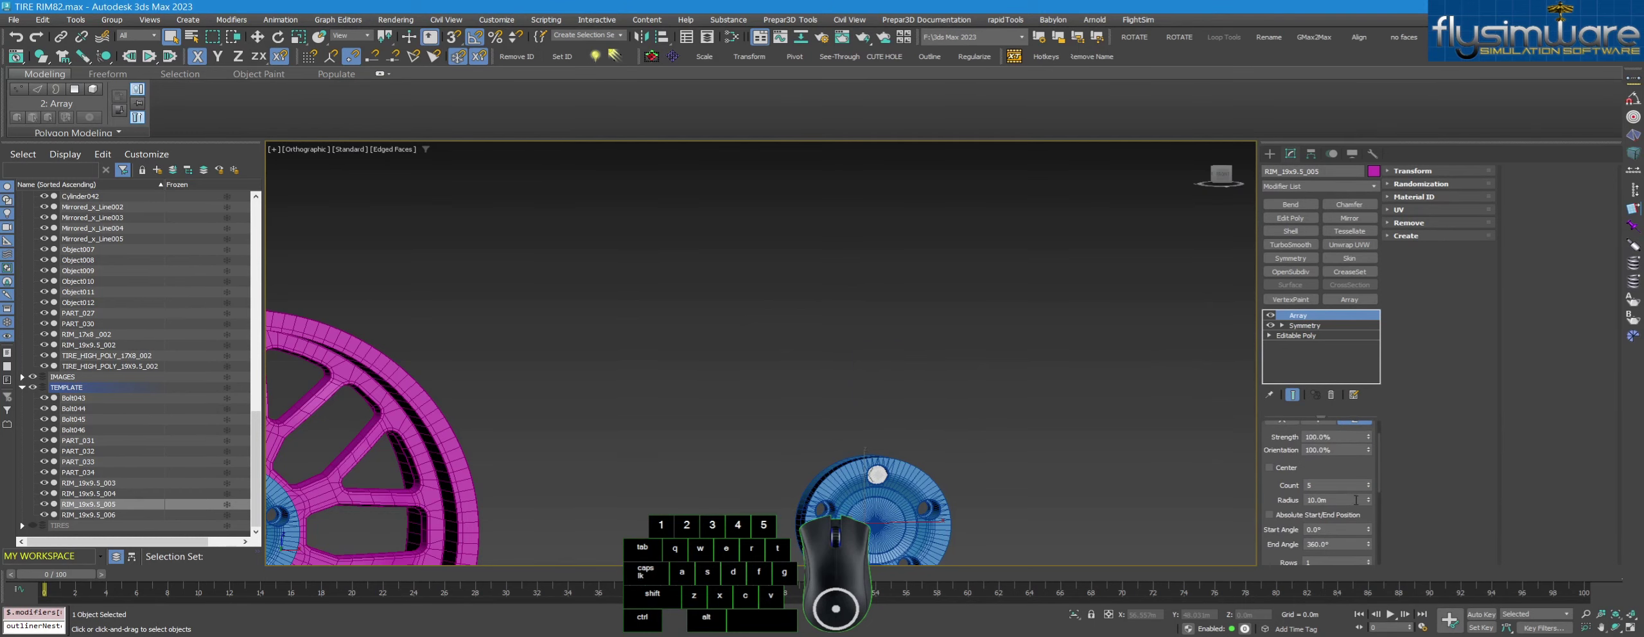
right_click(1368, 500)
middle_click_drag(1029, 475, 1058, 397)
scroll(1057, 397, "down", 2)
scroll(919, 426, "up", 4)
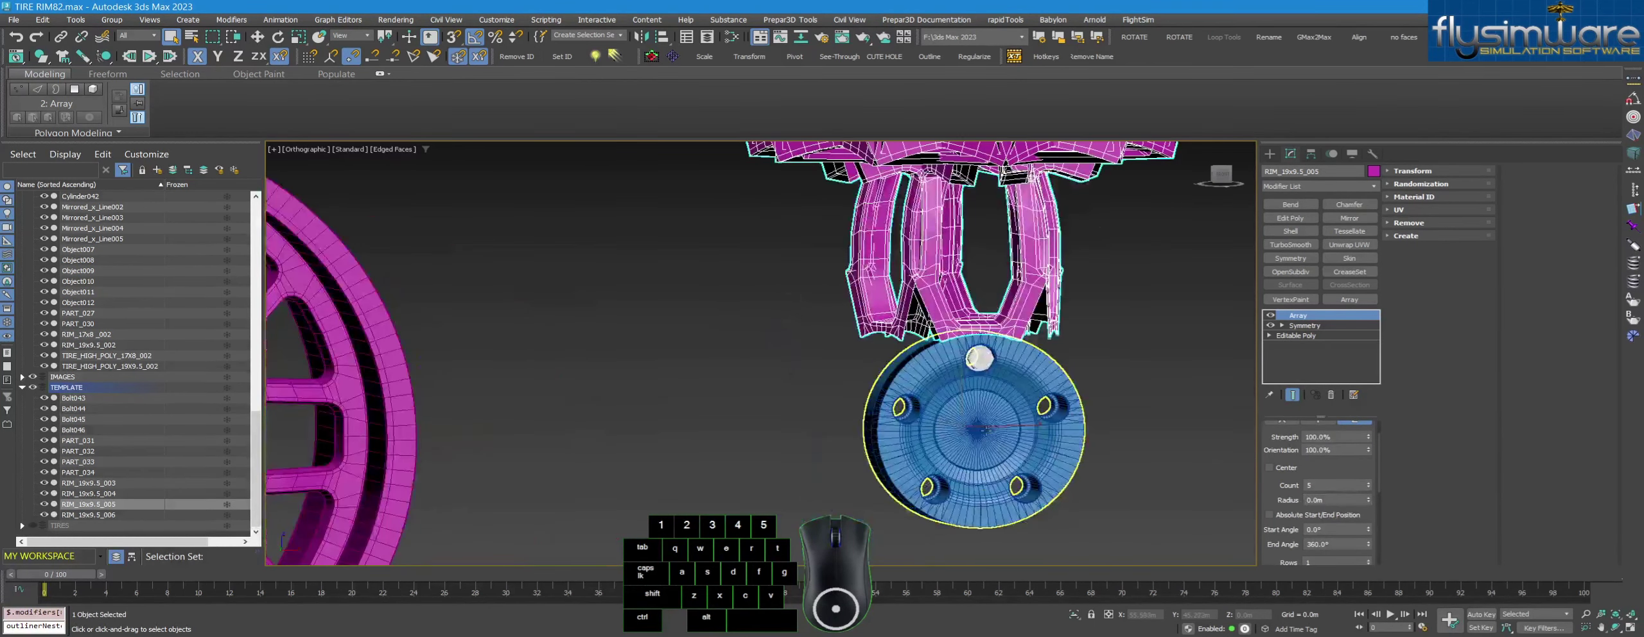
scroll(712, 553, "down", 2)
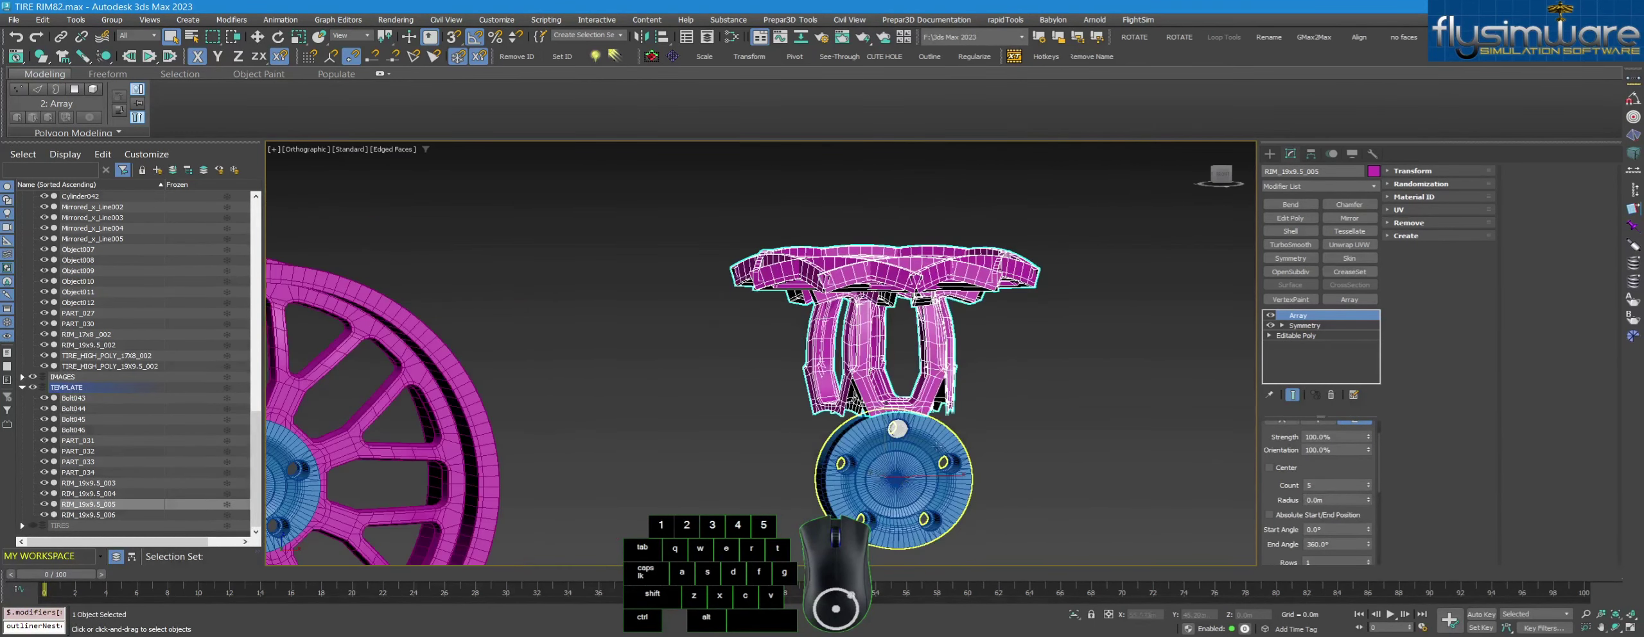
scroll(1375, 475, "up", 2)
Set the radial array's axis to Y and its count to 8 to form the full wheel
left_click(1318, 453)
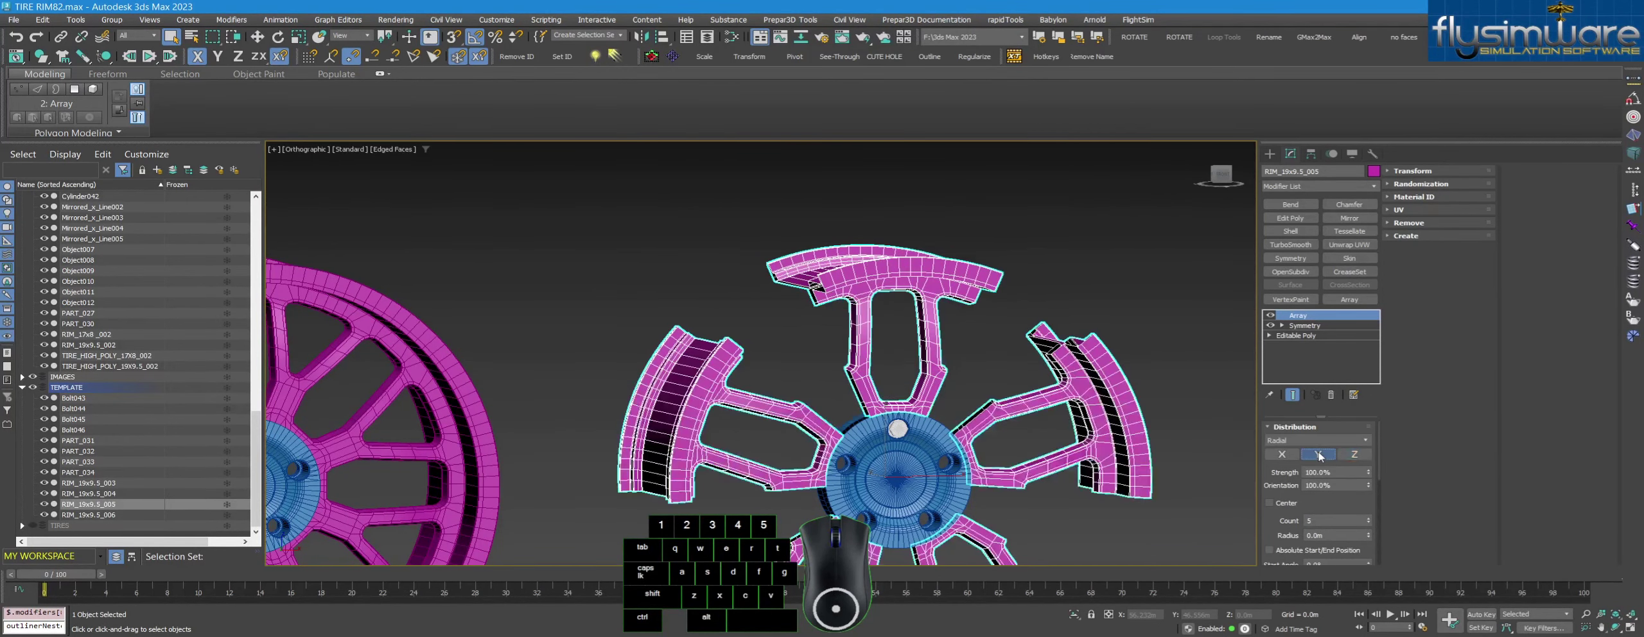
scroll(1028, 398, "down", 2)
middle_click_drag(1027, 398, 1002, 306)
left_click(1368, 518)
left_click(1368, 519)
left_click(1368, 519)
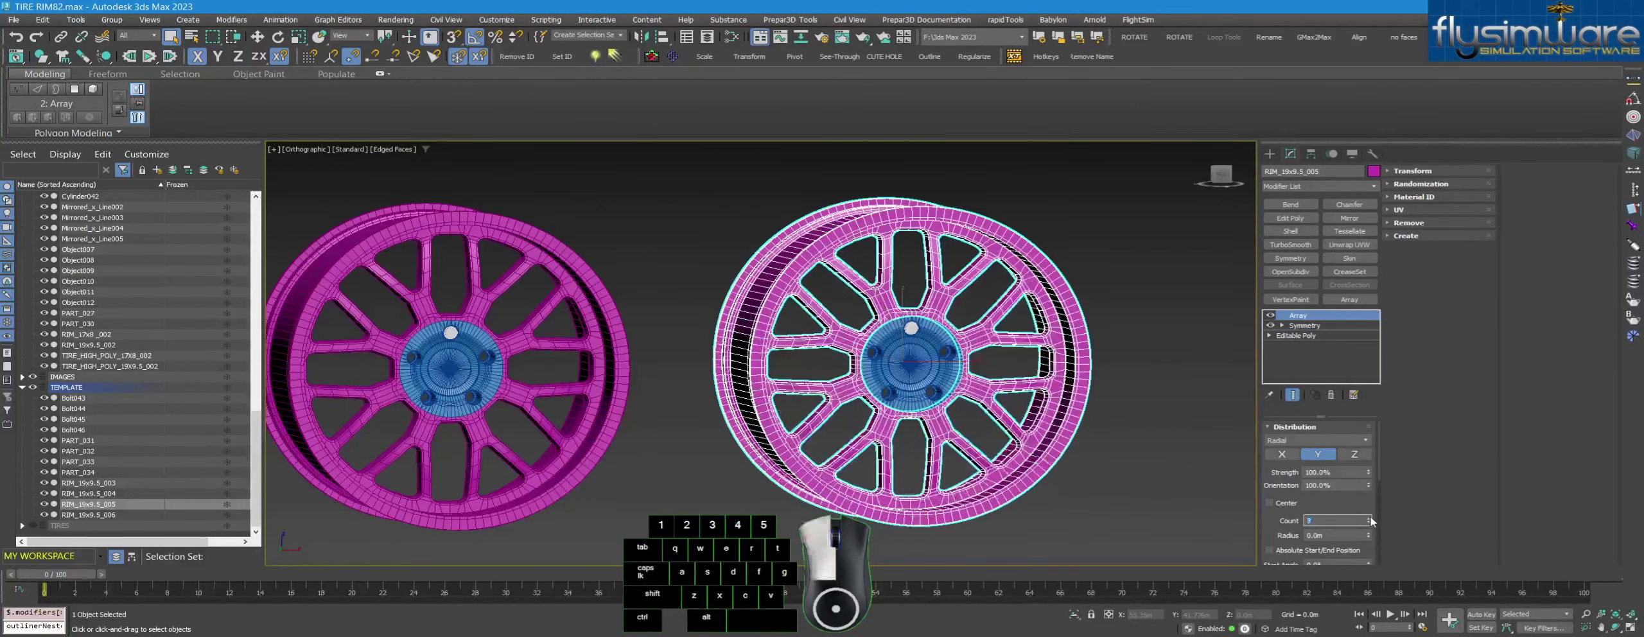
middle_click_drag(1024, 422, 1017, 412)
middle_click_drag(919, 278, 938, 297)
scroll(937, 296, "up", 2)
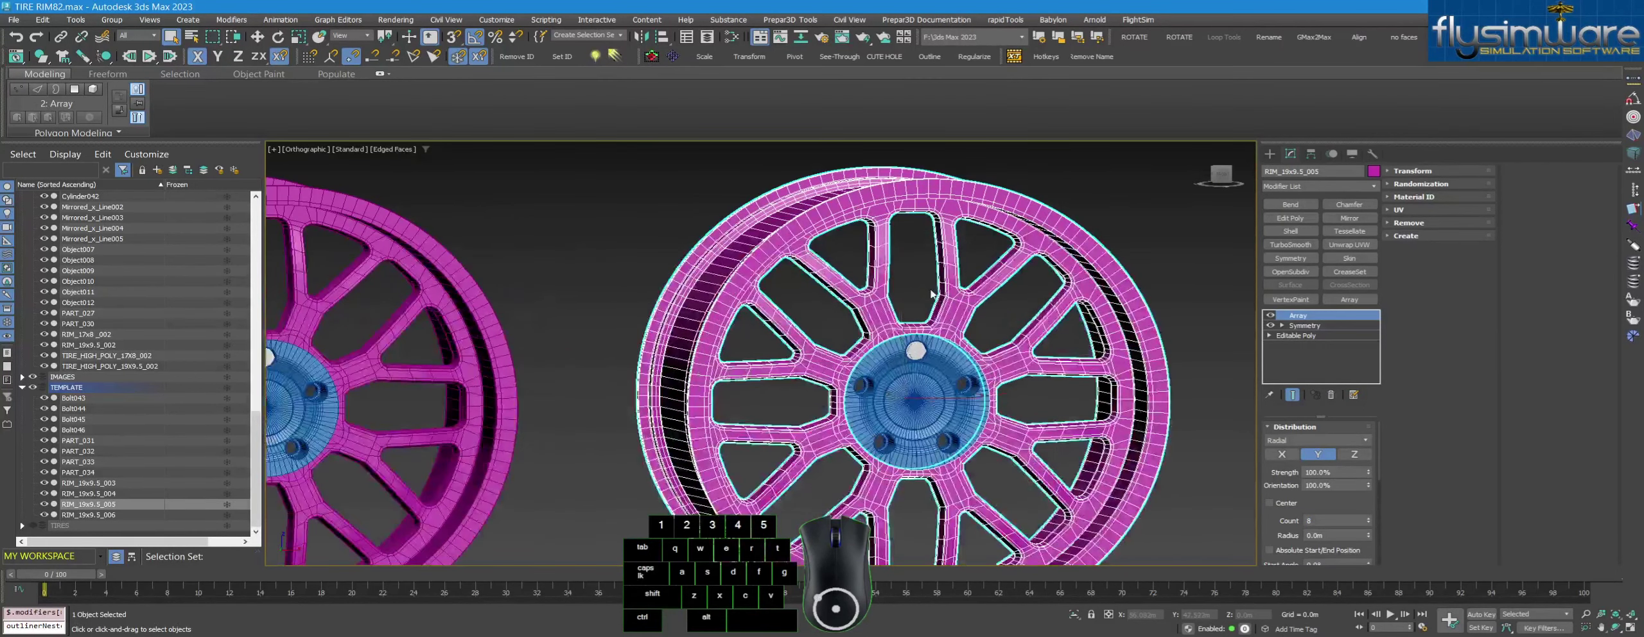
Add an Edit Poly modifier above the Array and select all open borders of the arrayed wheel
left_click(1001, 287)
left_click(999, 282)
left_click(1293, 316)
scroll(1159, 341, "up", 1)
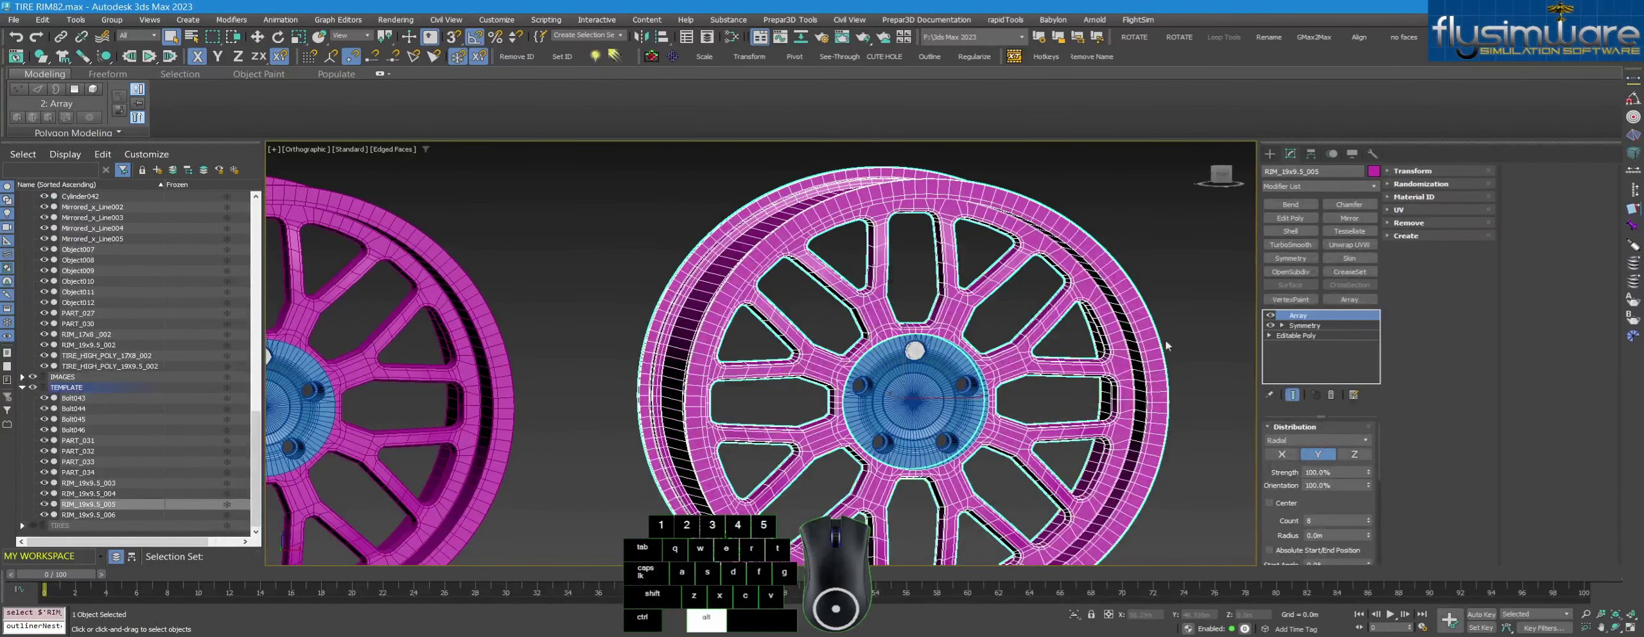
left_click(1289, 219)
left_click(1435, 185)
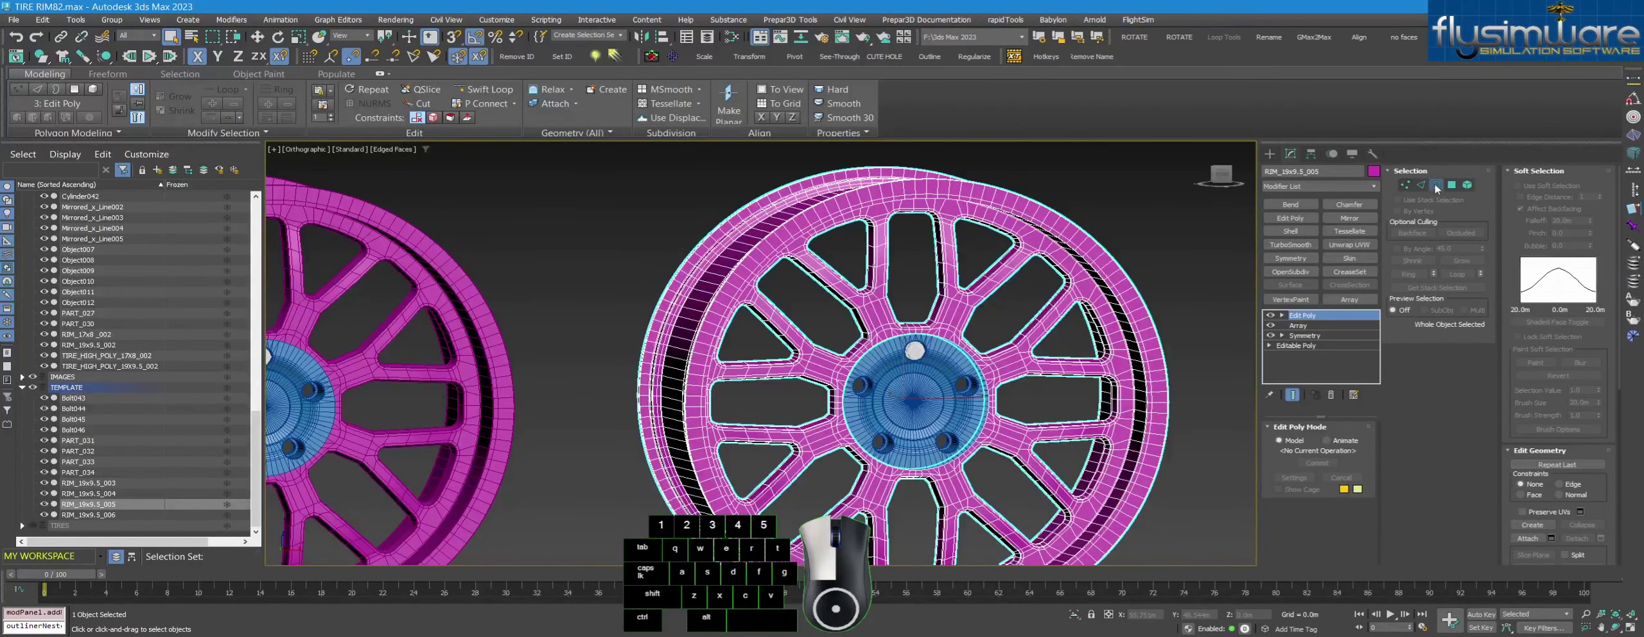
key("shift+a")
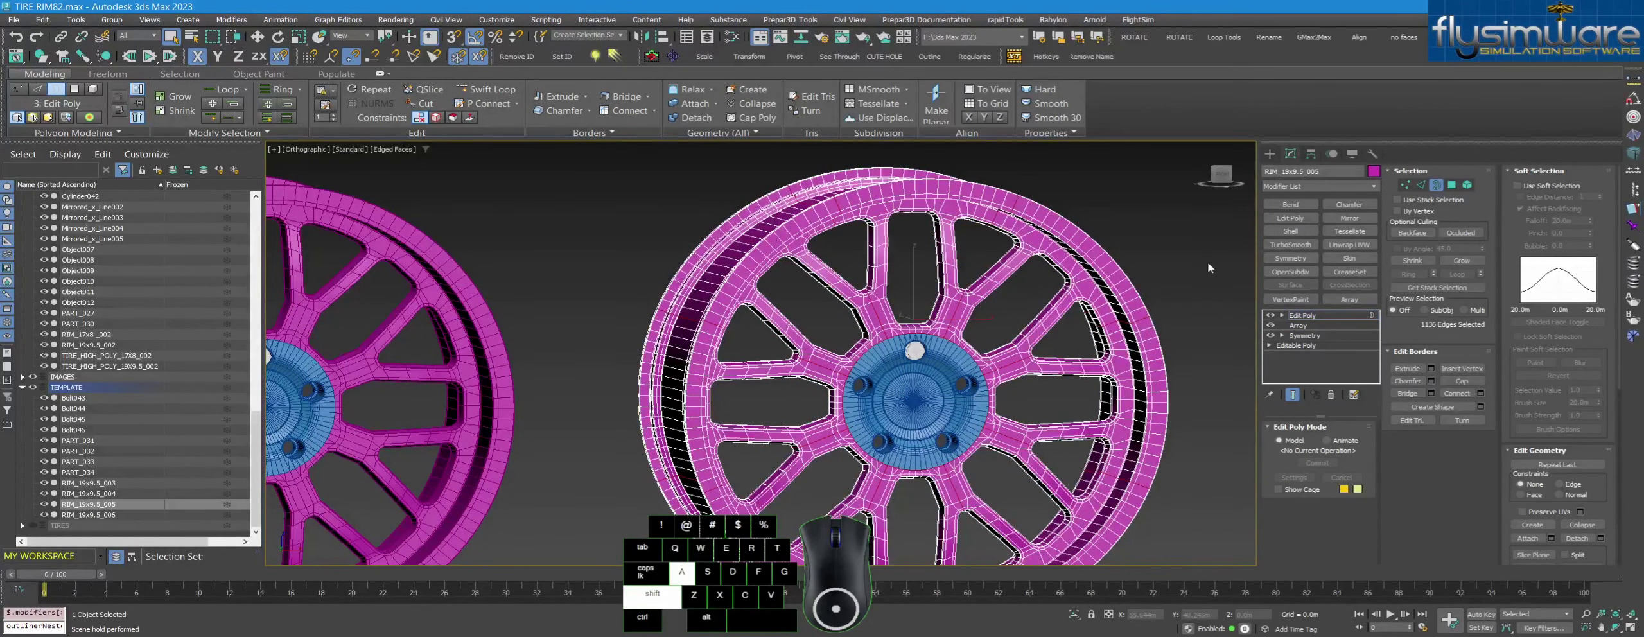
middle_click_drag(1207, 262, 1087, 303)
scroll(1086, 302, "down", 2)
left_click(1045, 288)
left_click_drag(619, 199, 924, 452)
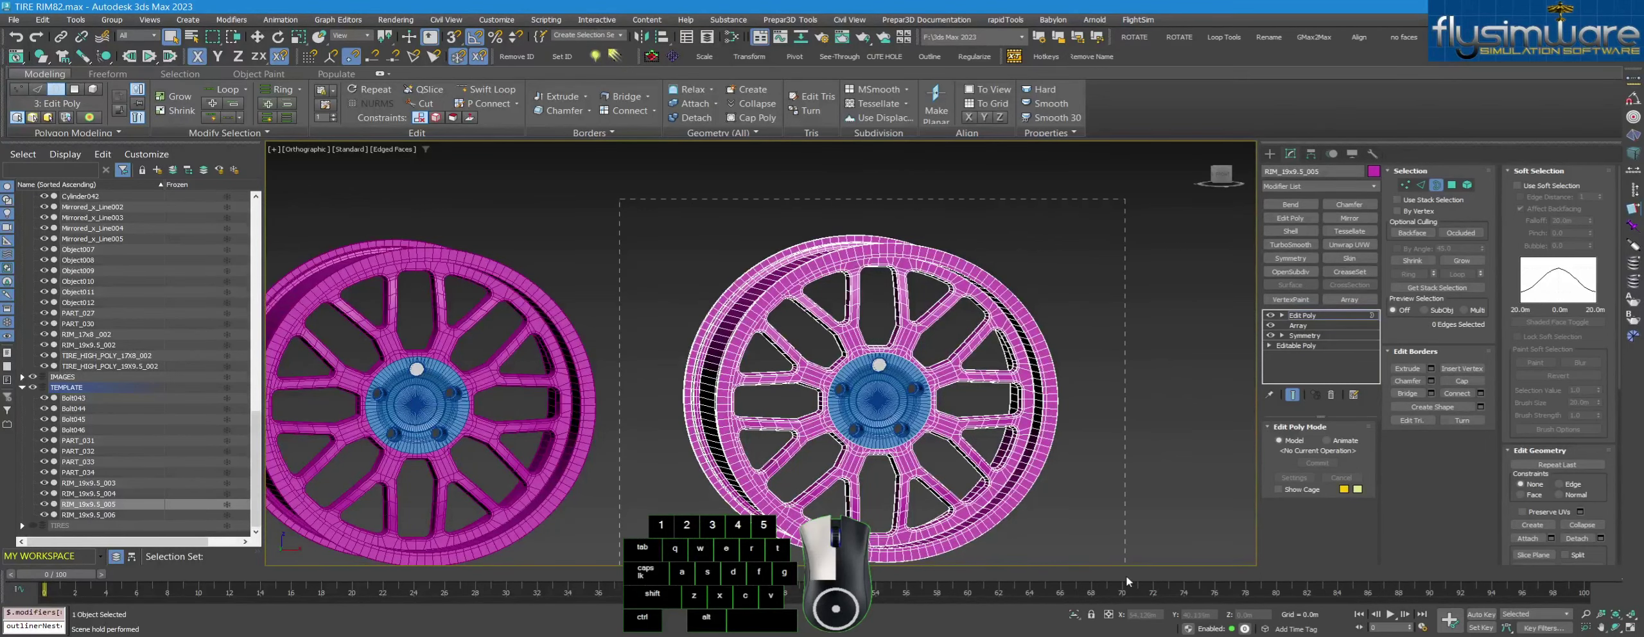
left_click_drag(1125, 575, 1125, 575)
Inspect the selected borders along the seams between the arrayed rim segments
scroll(894, 314, "up", 6)
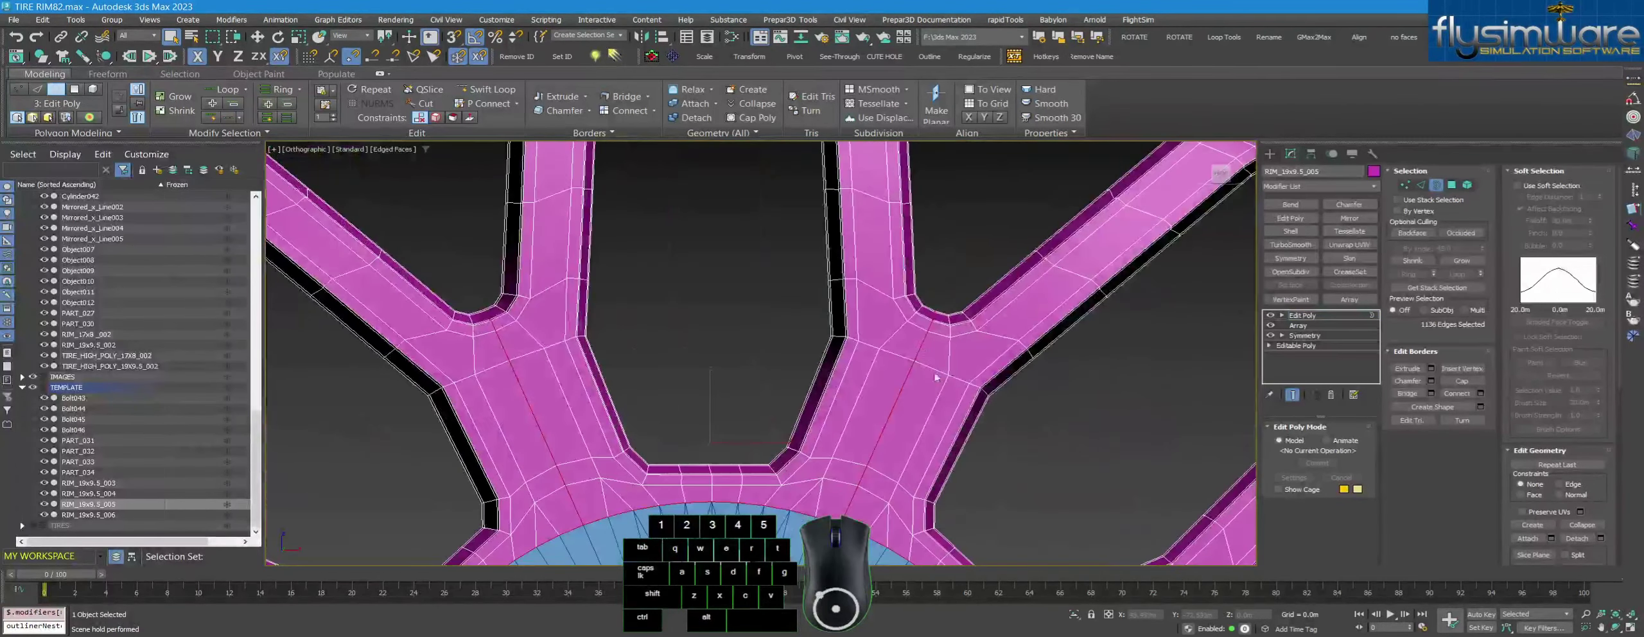
scroll(945, 357, "up", 4)
scroll(945, 357, "down", 8)
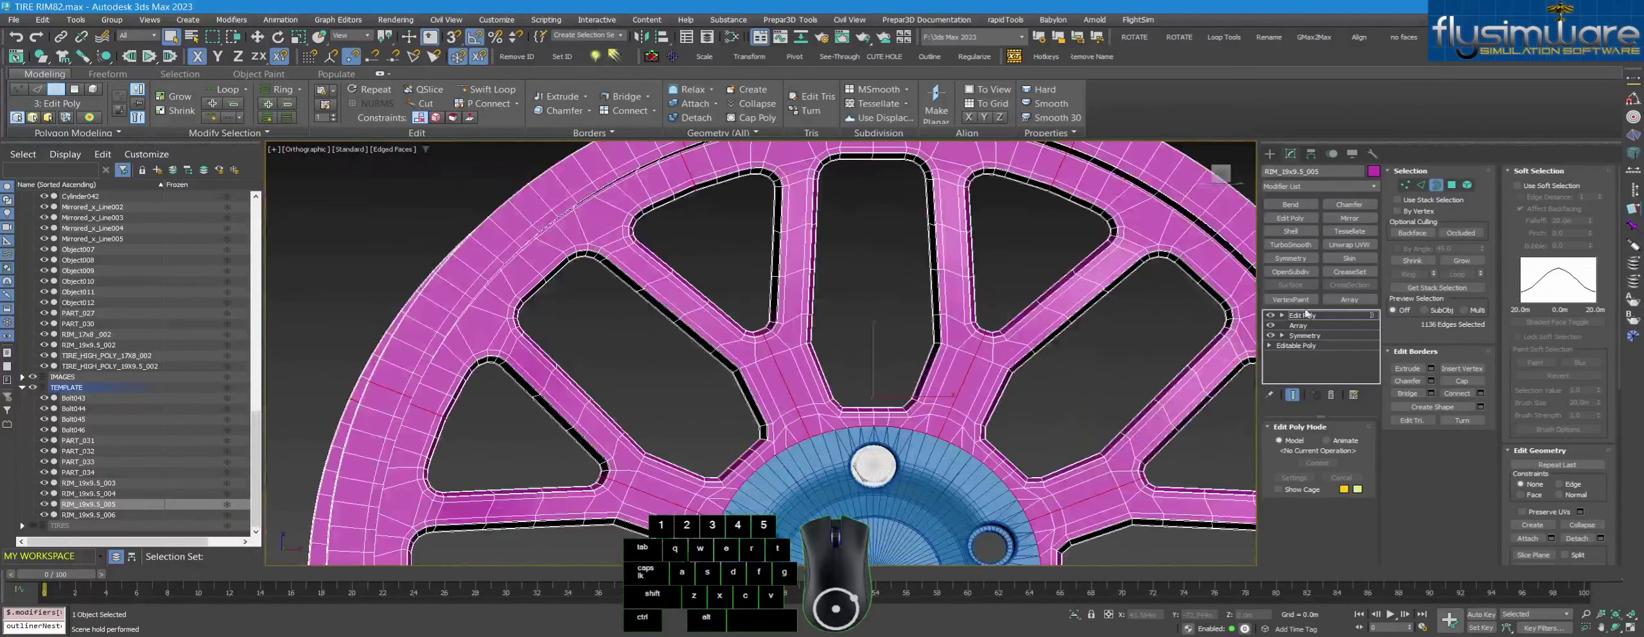
scroll(958, 349, "down", 4)
middle_click_drag(935, 340, 961, 352, "alt")
scroll(961, 352, "up", 3)
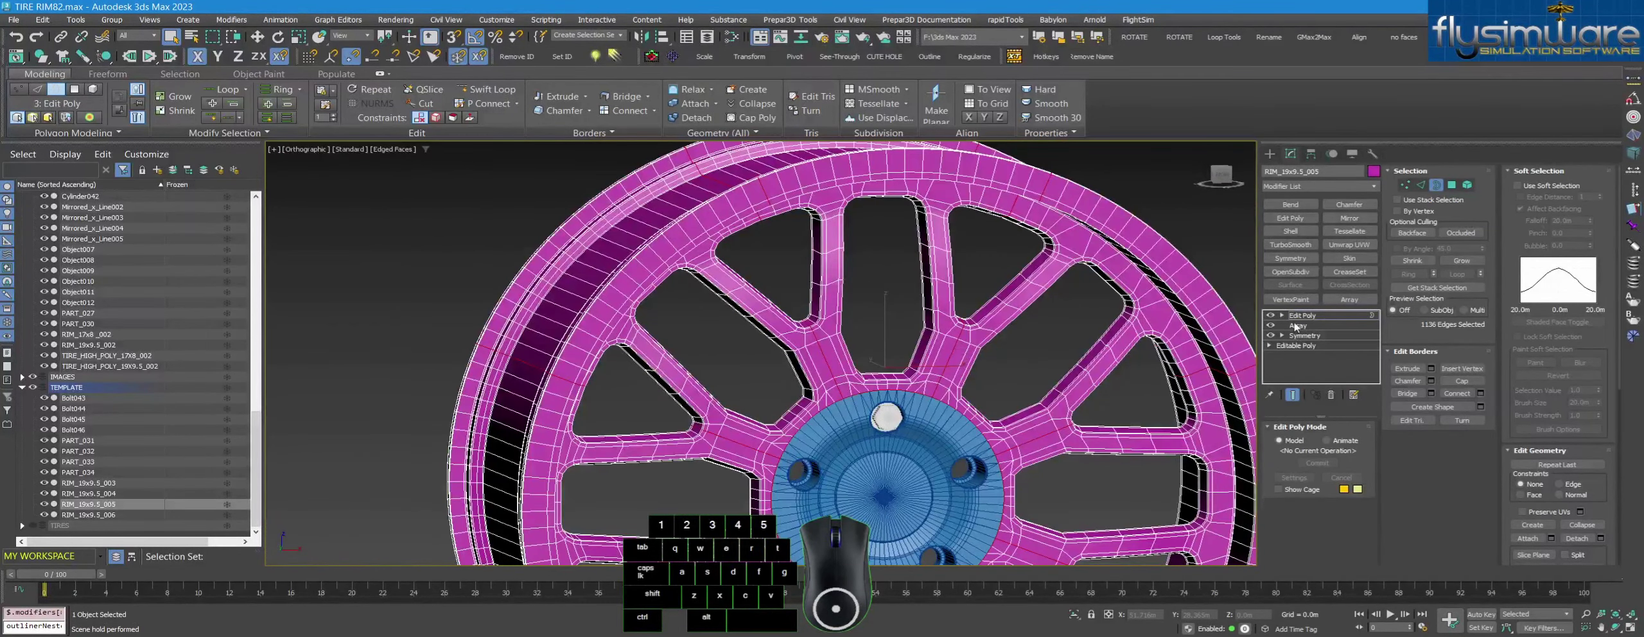
Select the other single-spoke rim segment and mirror it across the X axis with a Symmetry modifier
scroll(1059, 374, "down", 4)
middle_click_drag(1059, 374, 939, 324)
left_click(1270, 154)
middle_click_drag(1094, 273, 808, 331)
scroll(808, 332, "down", 4)
left_click(846, 330)
scroll(958, 314, "up", 4)
left_click(958, 316)
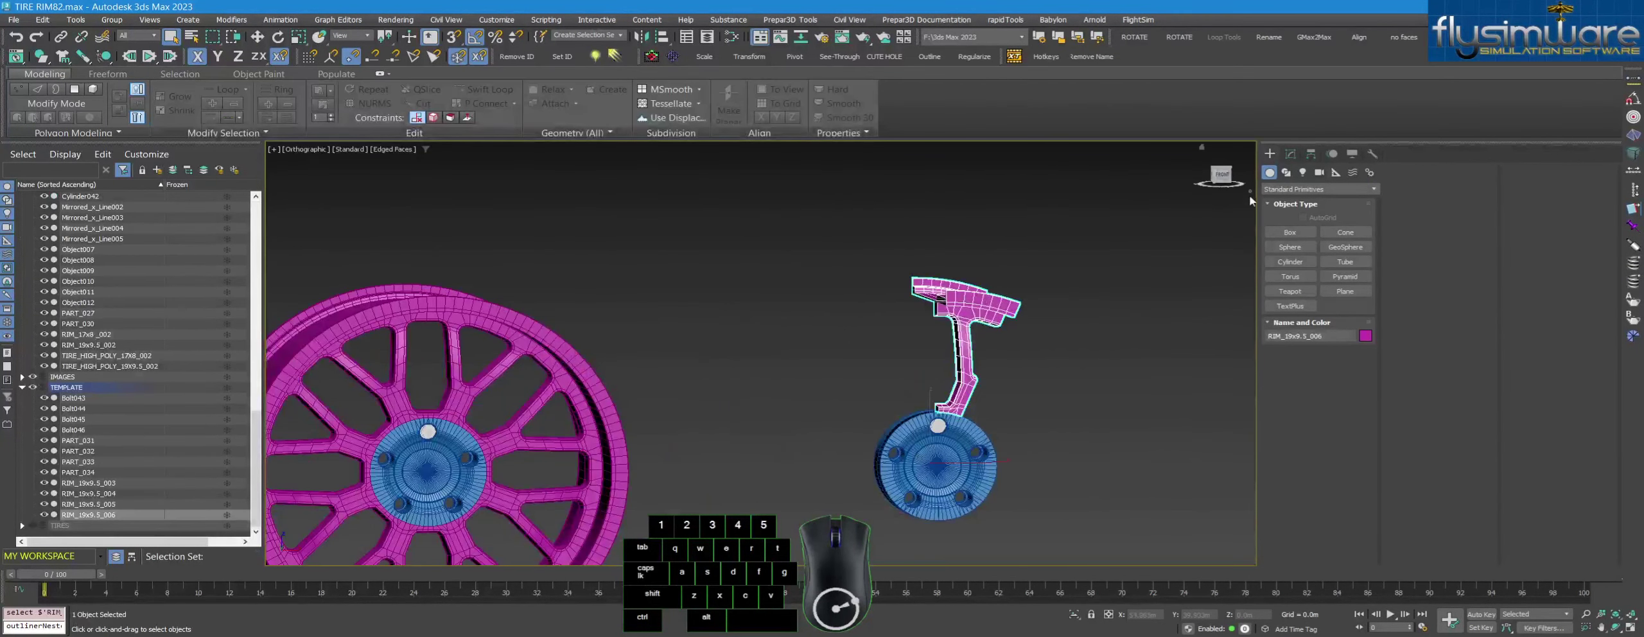
left_click(1291, 154)
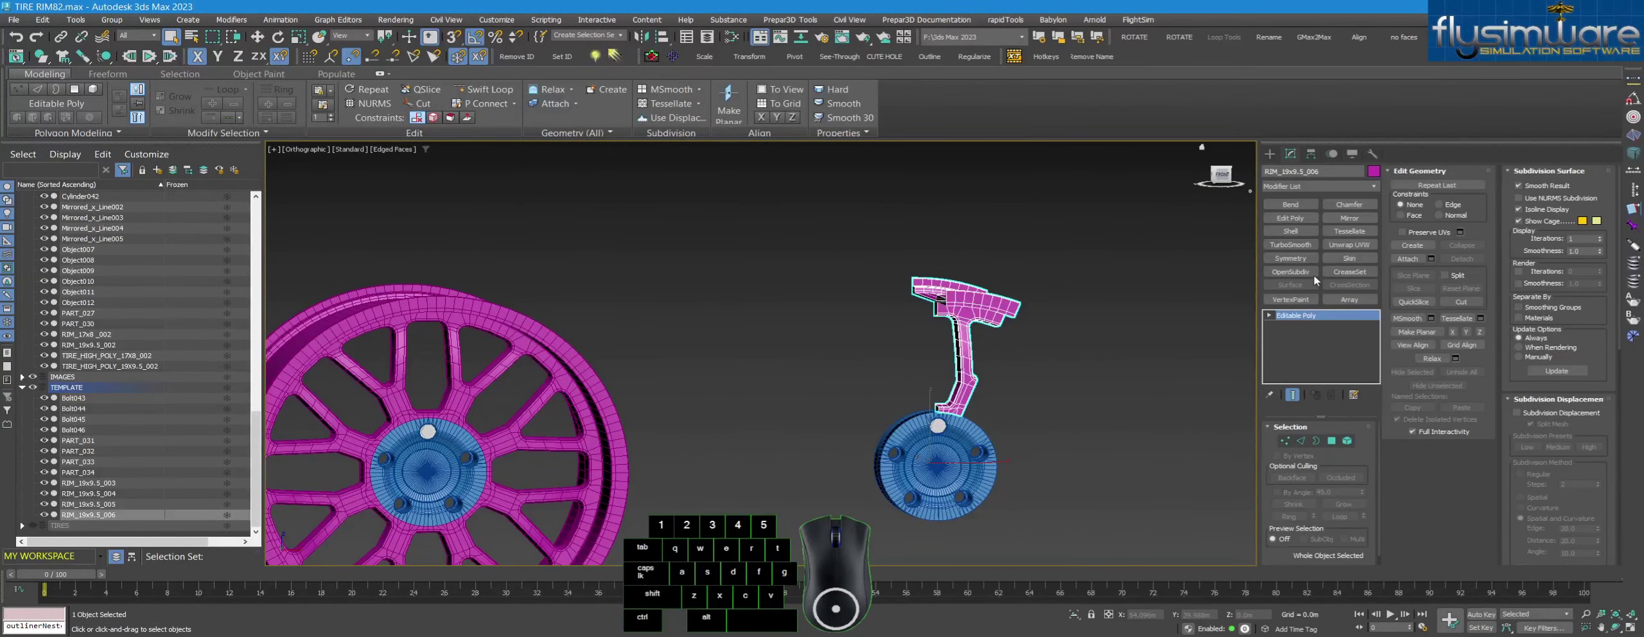
left_click(1297, 258)
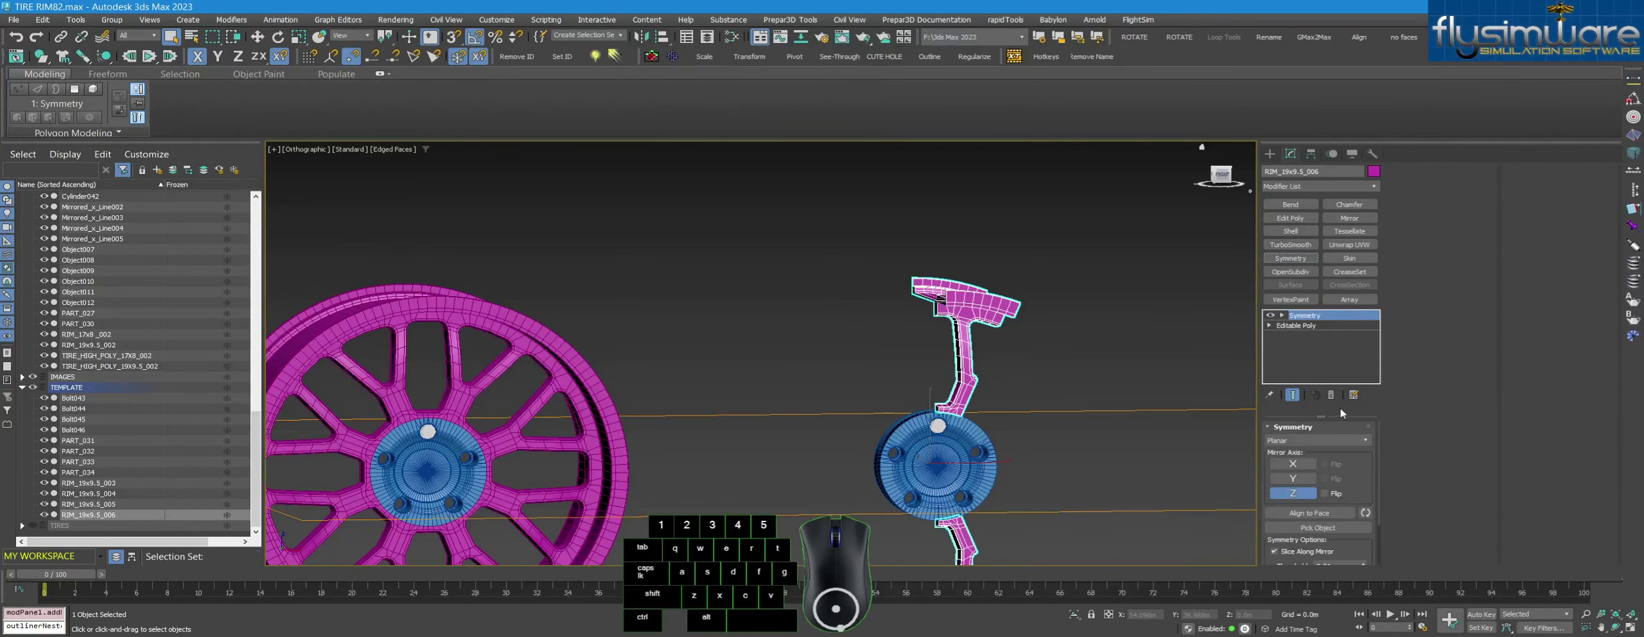
left_click(1293, 460)
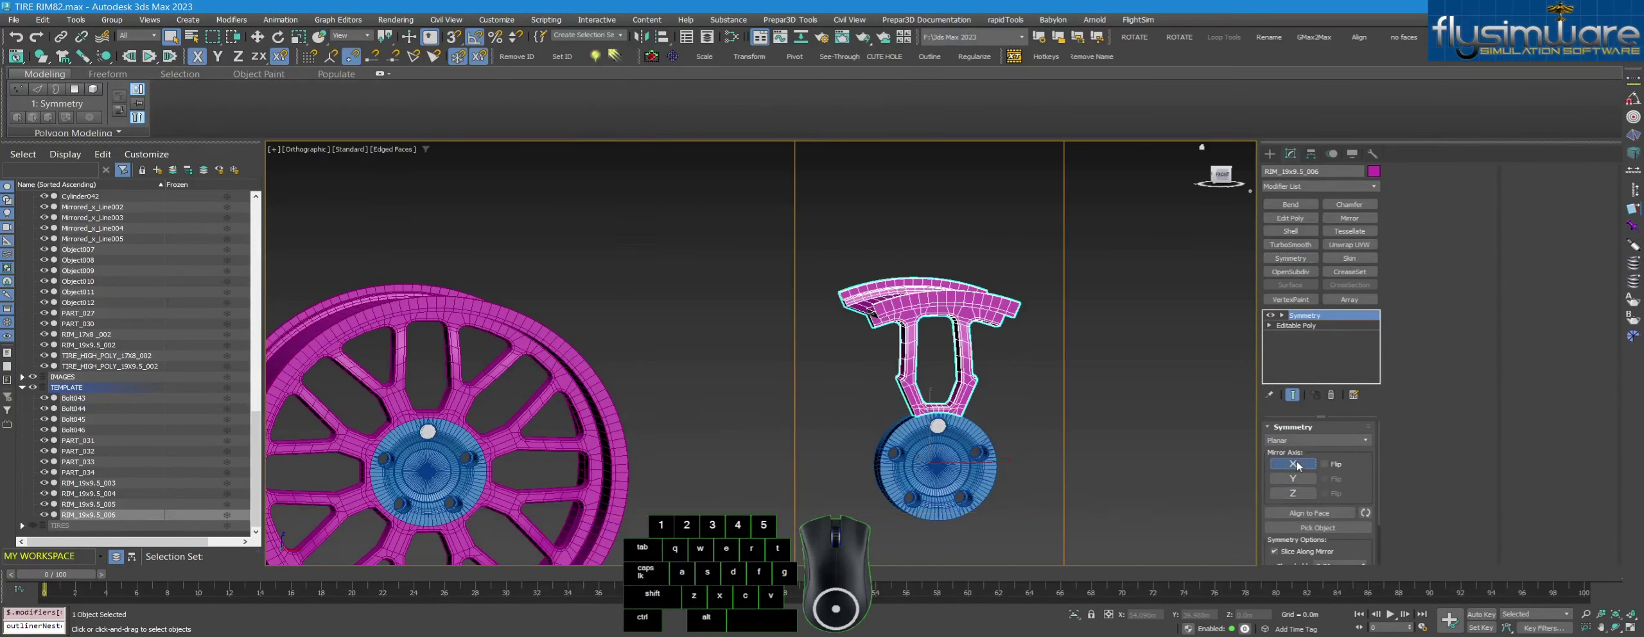
Add a second Symmetry modifier above the first and switch it to Radial on the Y axis
left_click(1291, 258)
left_click(1292, 493)
left_click(1330, 438)
left_click(1294, 459)
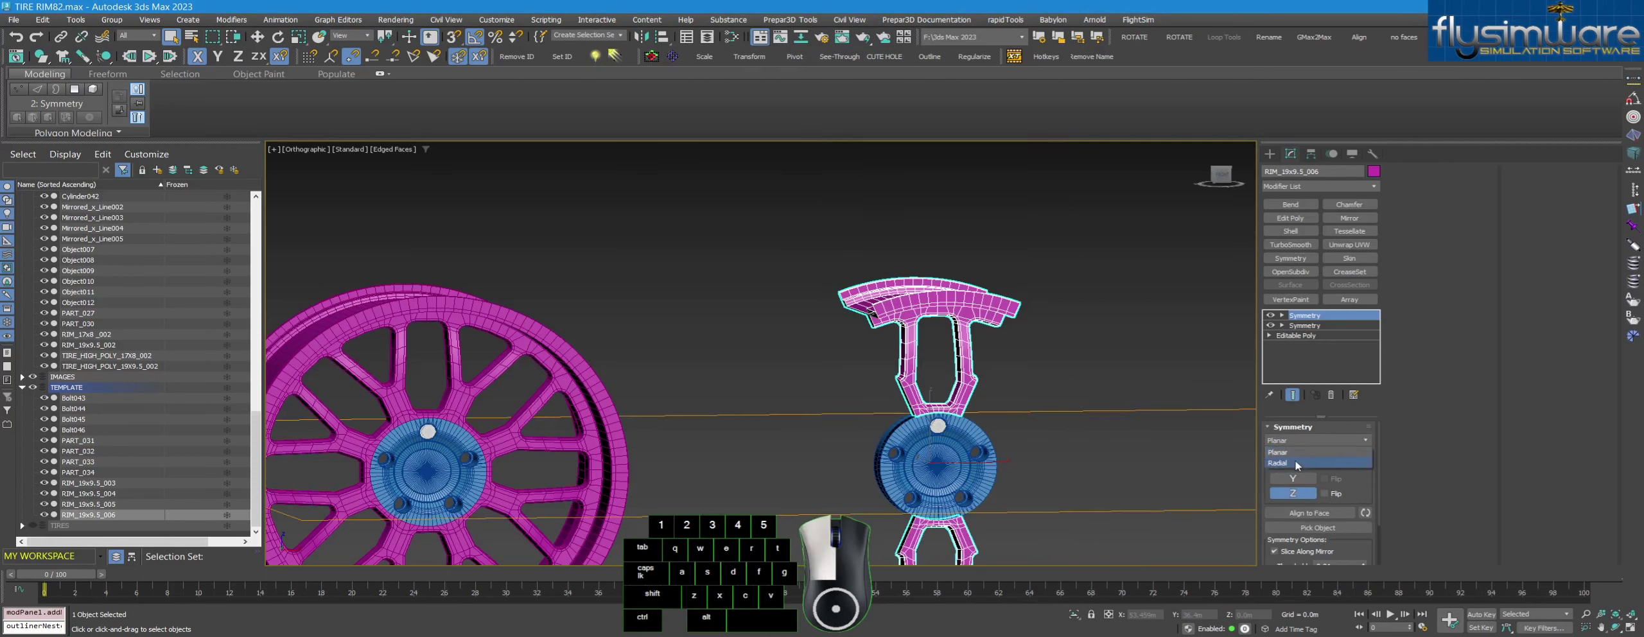
left_click(1317, 463)
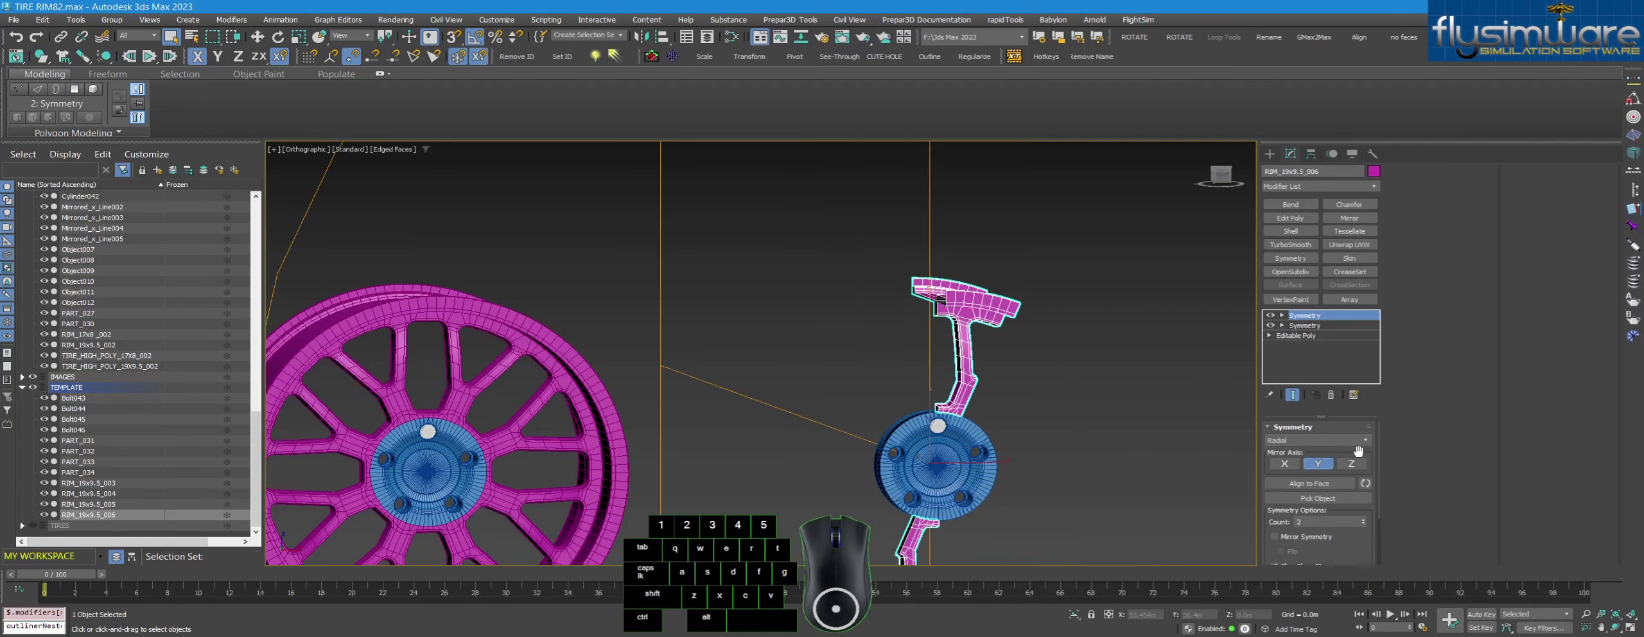
Set the radial Symmetry modifier's count to 8
left_click_drag(1378, 441, 1381, 478)
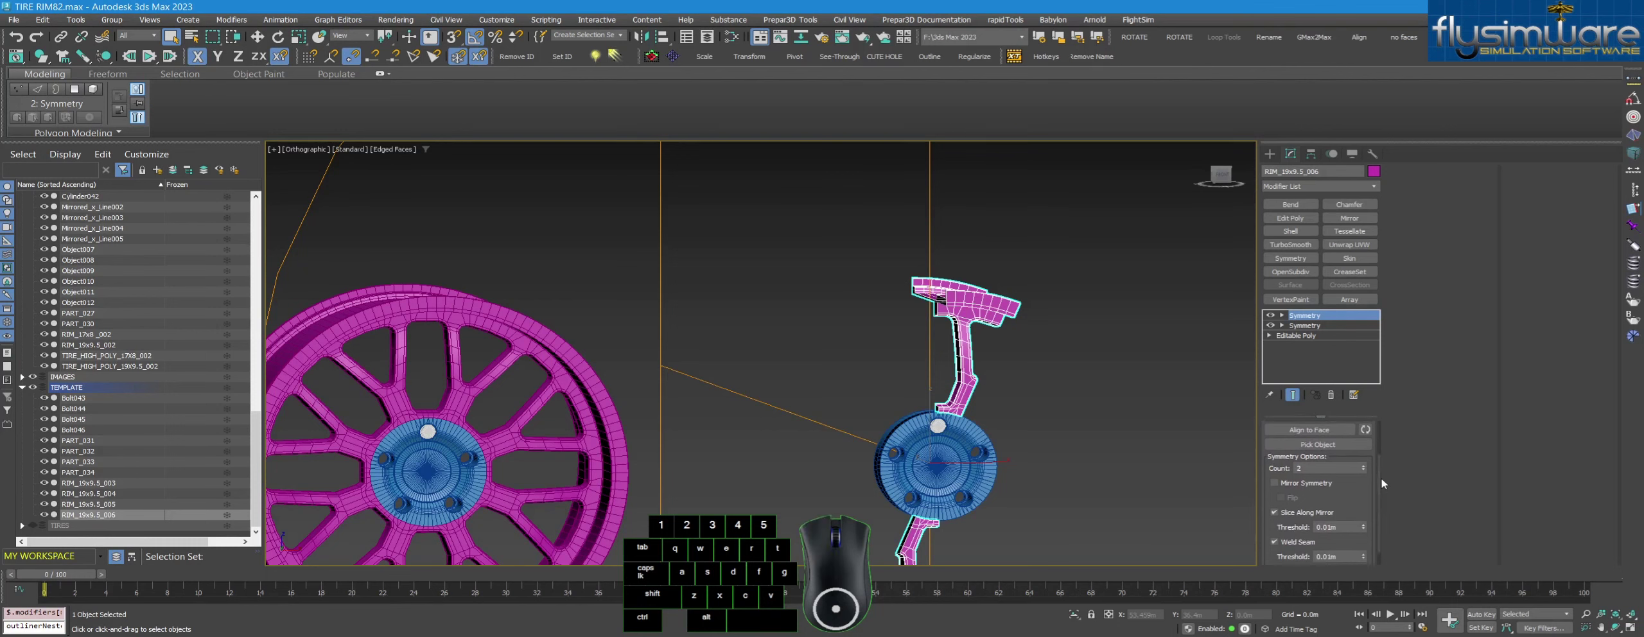
left_click(1363, 466)
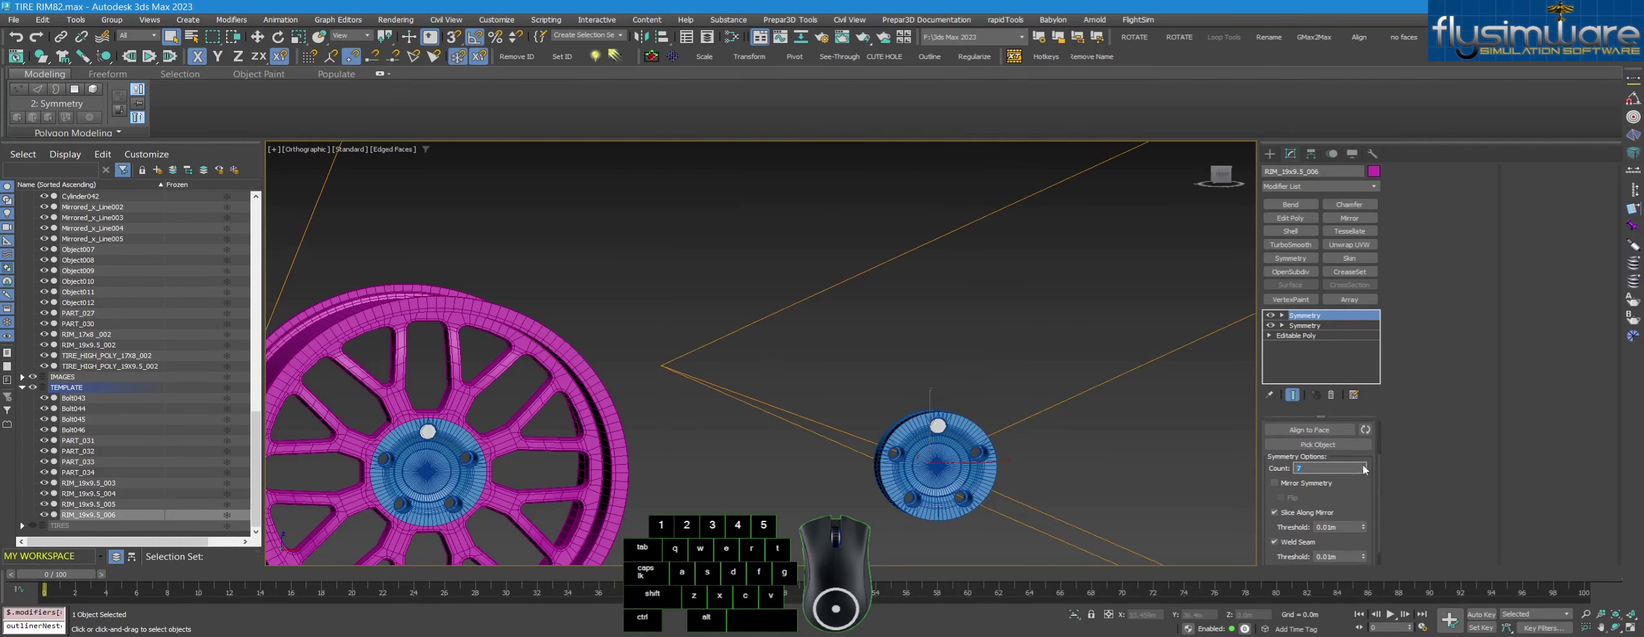
scroll(1118, 474, "down", 3)
middle_click_drag(1117, 474, 1054, 471)
left_click_drag(1378, 467, 1375, 432)
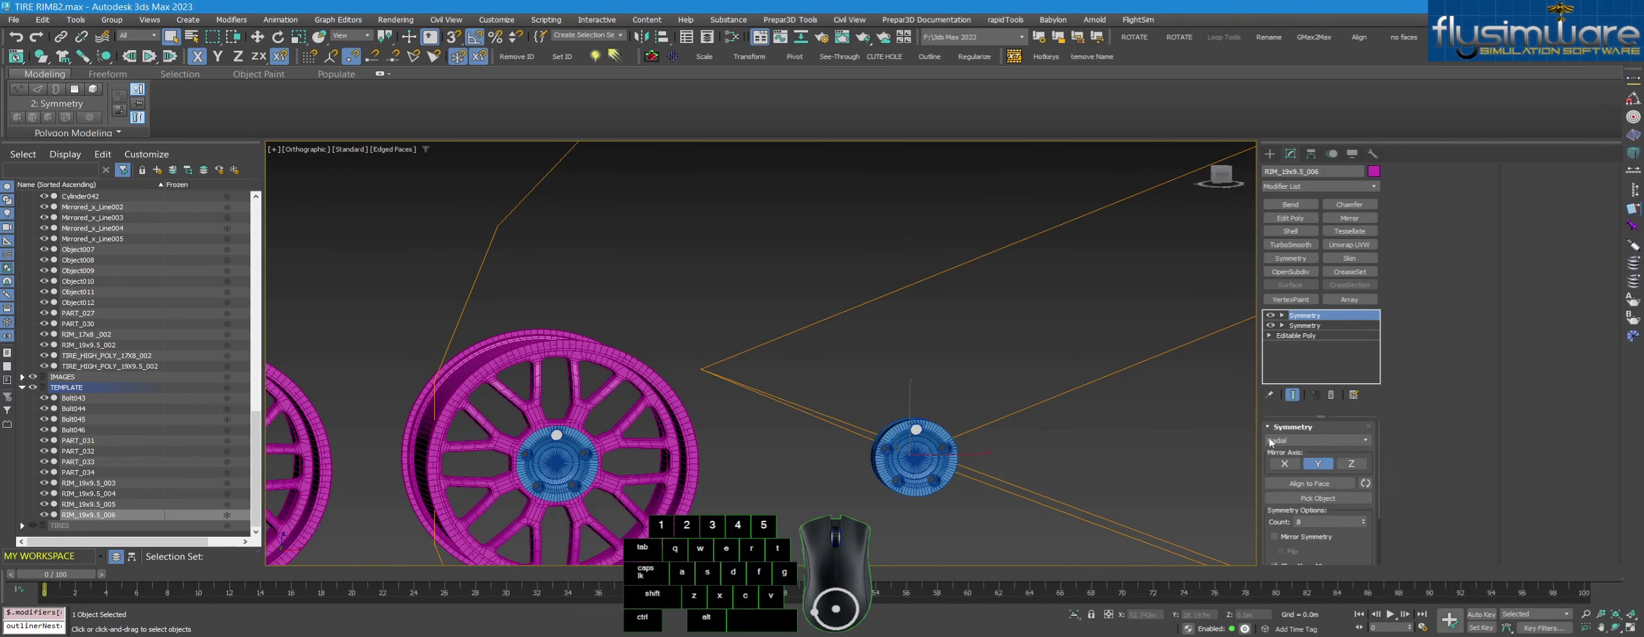
Try the Z and X mirror axes for the radial symmetry, then return it to Y
scroll(1026, 421, "down", 5)
scroll(999, 430, "up", 5)
left_click(1350, 464)
left_click(1286, 464)
left_click(1315, 464)
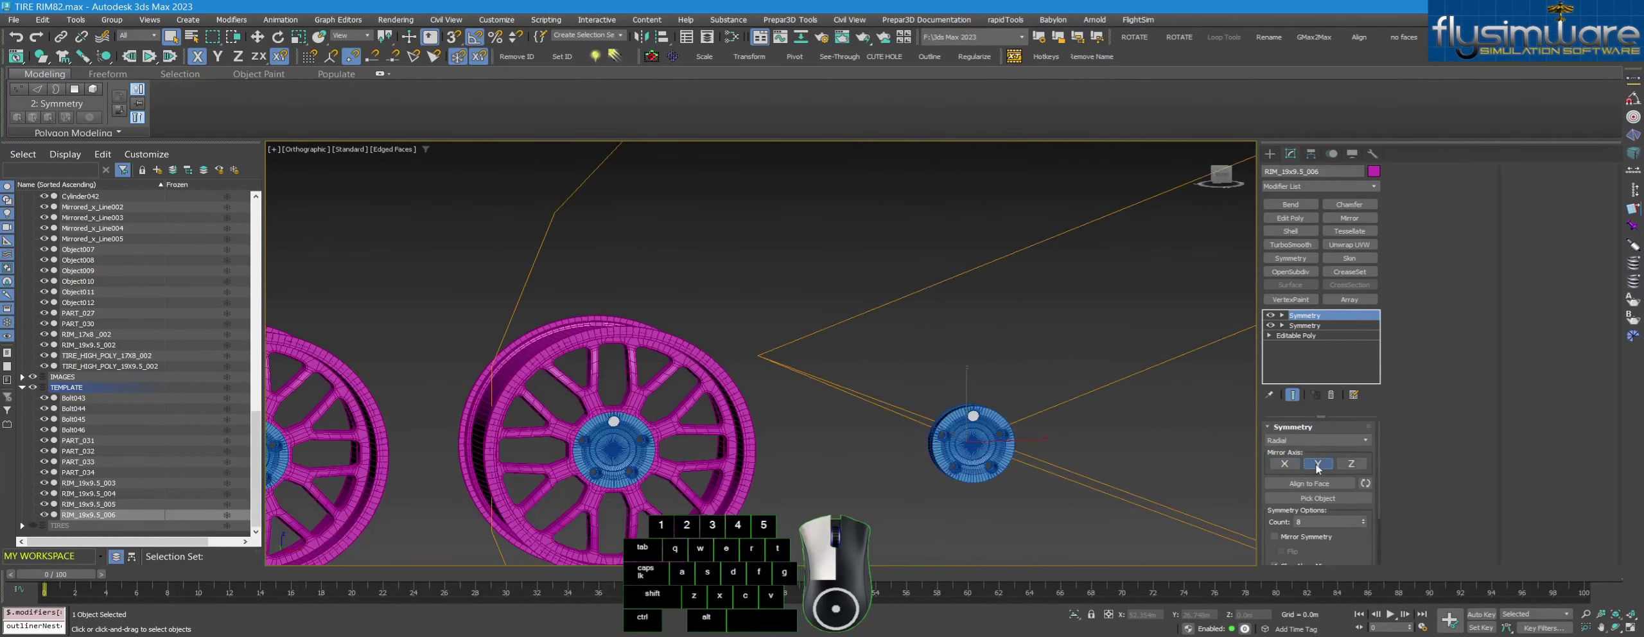
Enter the radial Symmetry's Mirror sub-object level and rotate its gizmo around the hub
left_click(1282, 316)
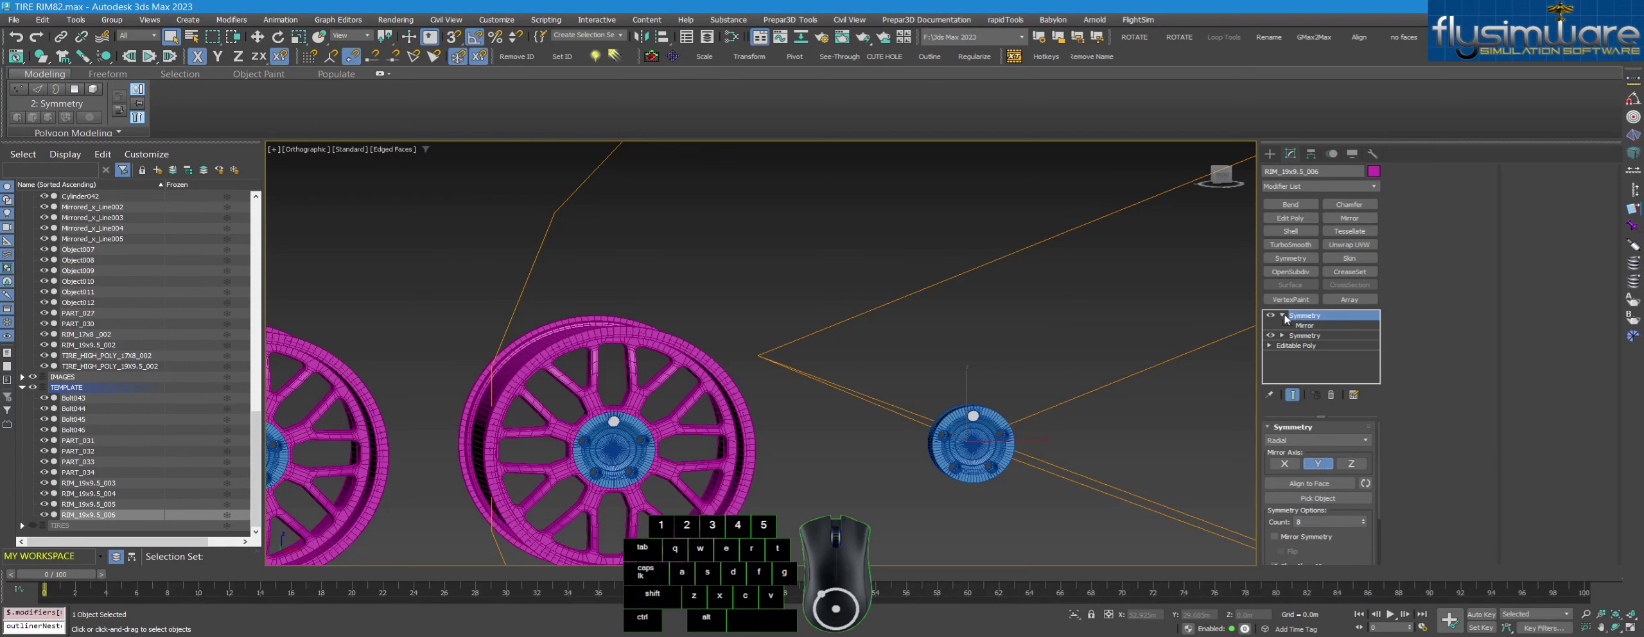
left_click(1304, 325)
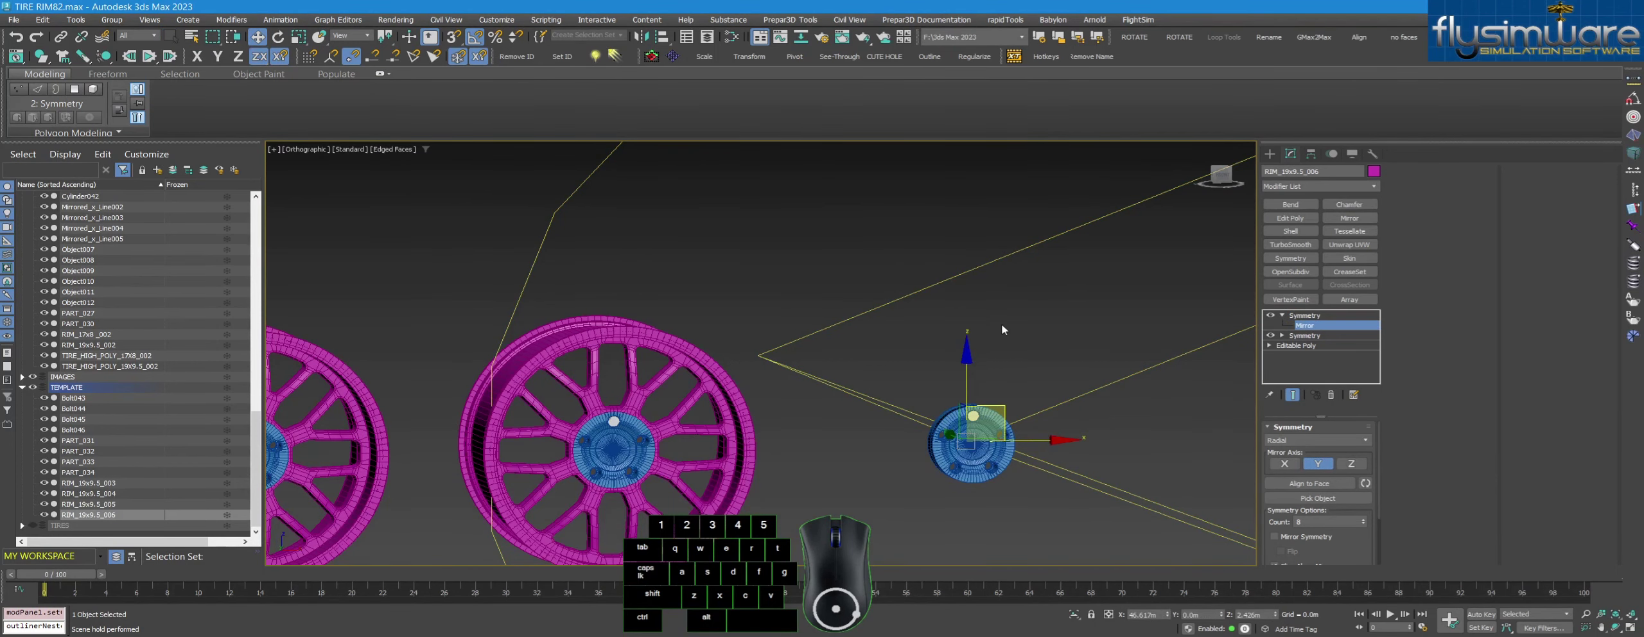
key("2")
middle_click_drag(964, 381, 980, 381, "alt")
scroll(978, 368, "up", 5)
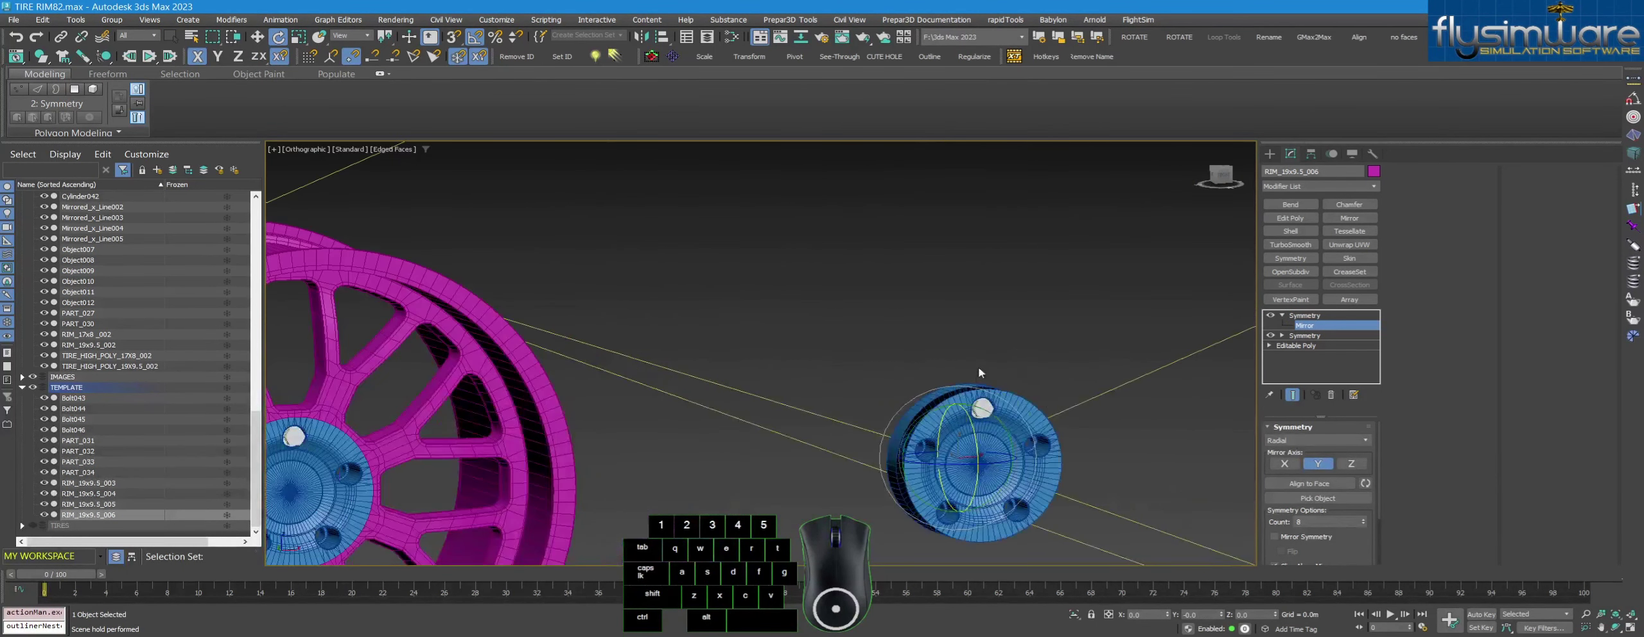
scroll(979, 367, "down", 4)
left_click_drag(973, 377, 988, 470)
Set the radial symmetry's axis to Z and rotate its mirror gizmo to form the full wheel, then leave the Mirror sub-object level
left_click(1350, 463)
left_click_drag(970, 373, 980, 426)
middle_click_drag(1133, 412, 1120, 392, "alt")
scroll(1120, 392, "down", 1)
left_click(1125, 393)
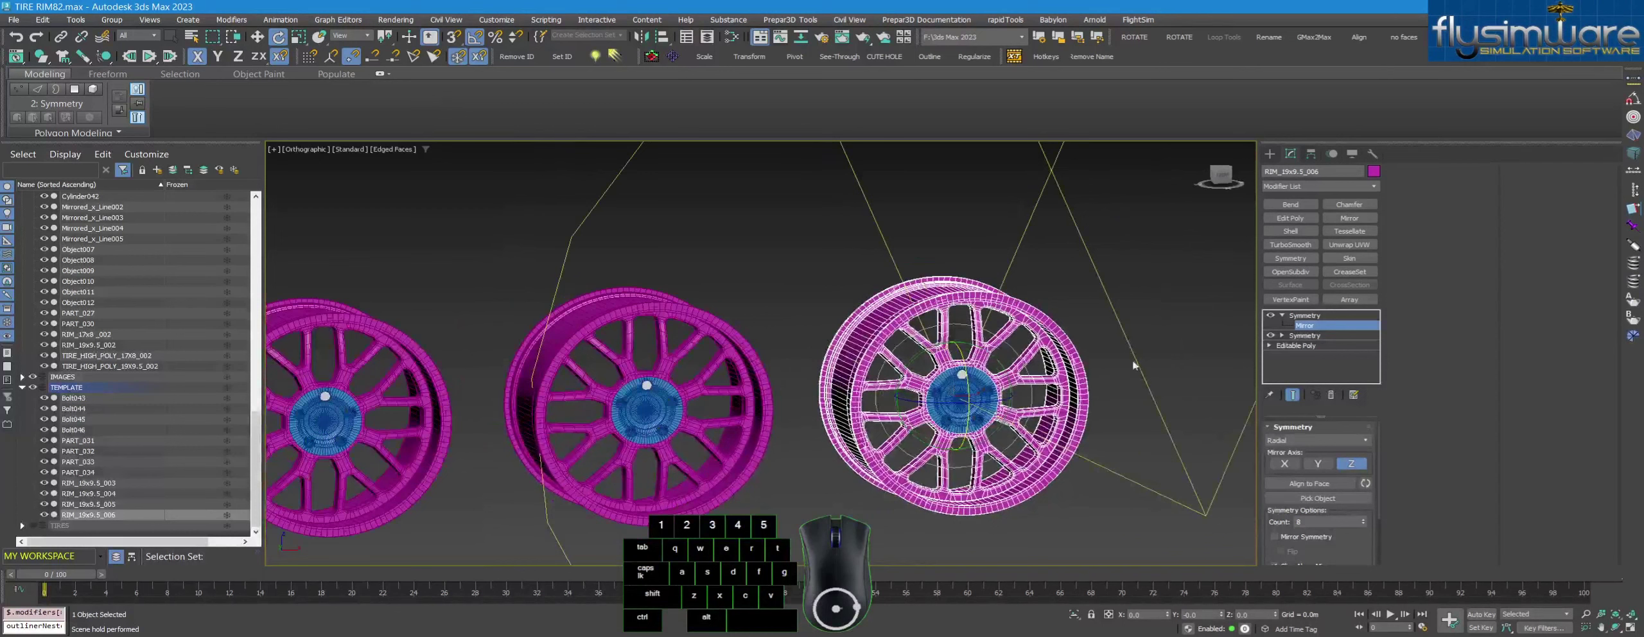
left_click(1281, 315)
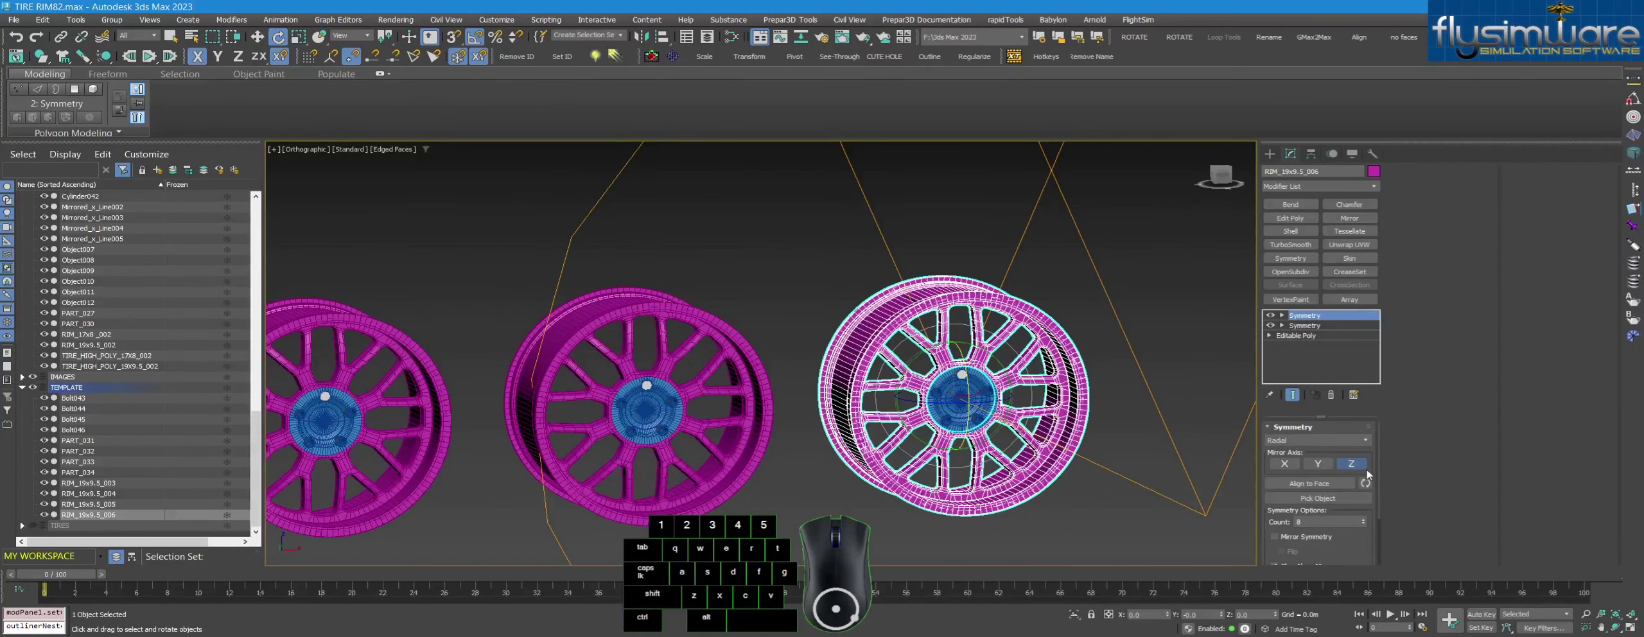
Set the weld seam threshold to 0.001 m on both the planar and the radial Symmetry modifiers
left_click_drag(1379, 473, 1375, 538)
left_click(1304, 326)
left_click(1336, 536)
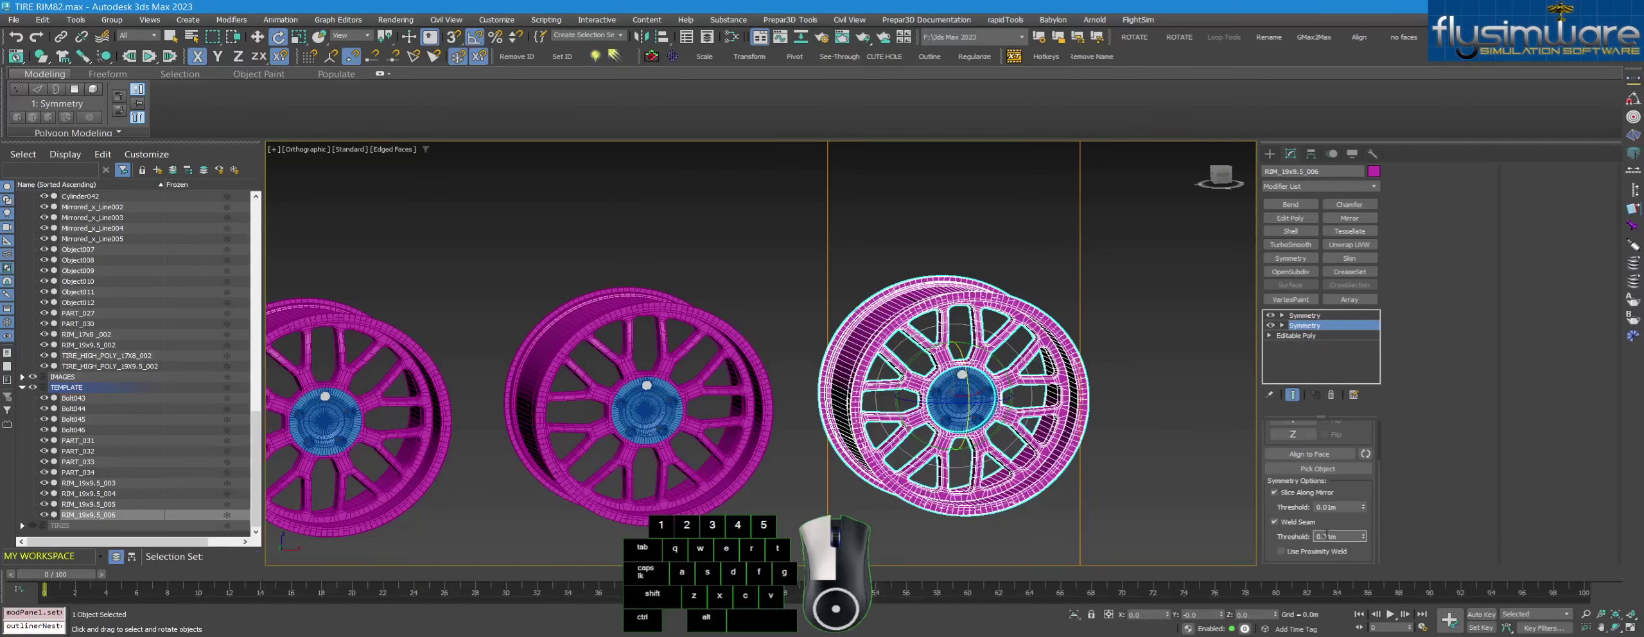
type("0")
key("Return")
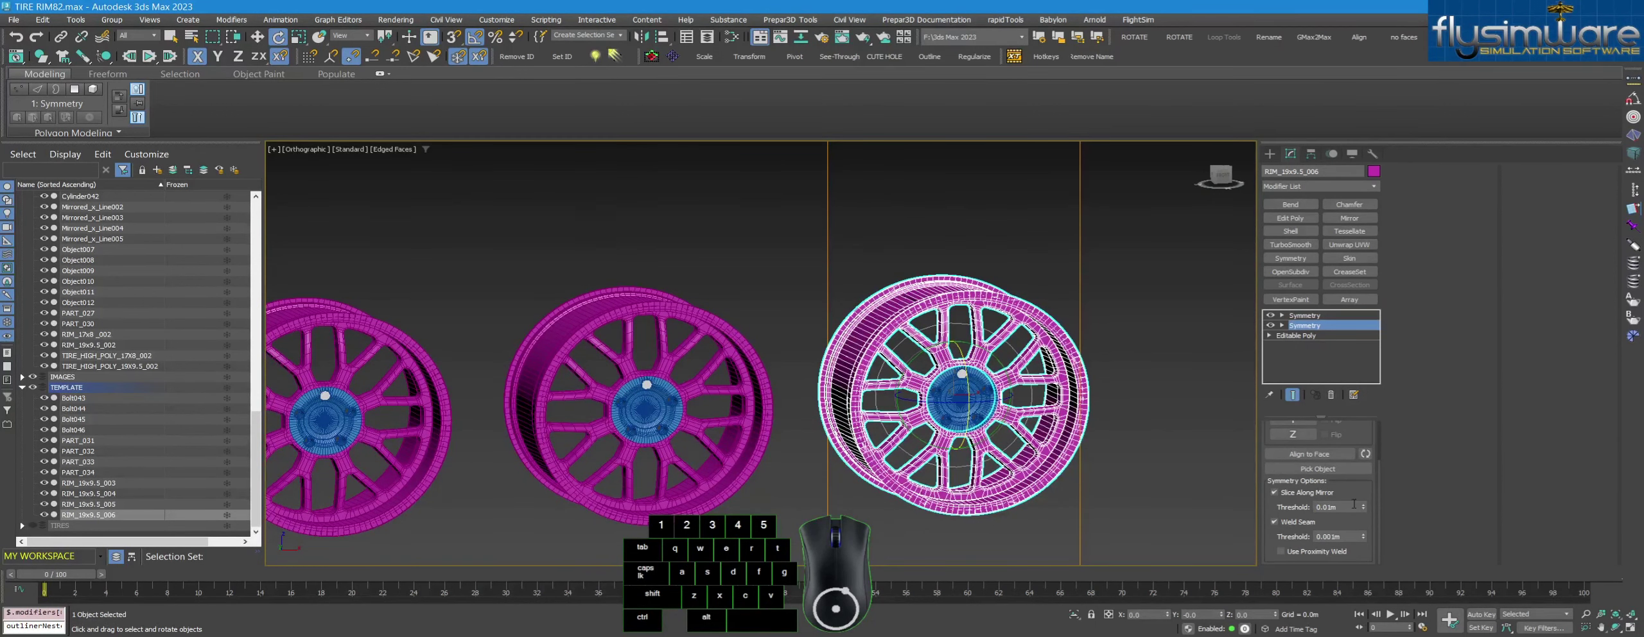
left_click(1314, 315)
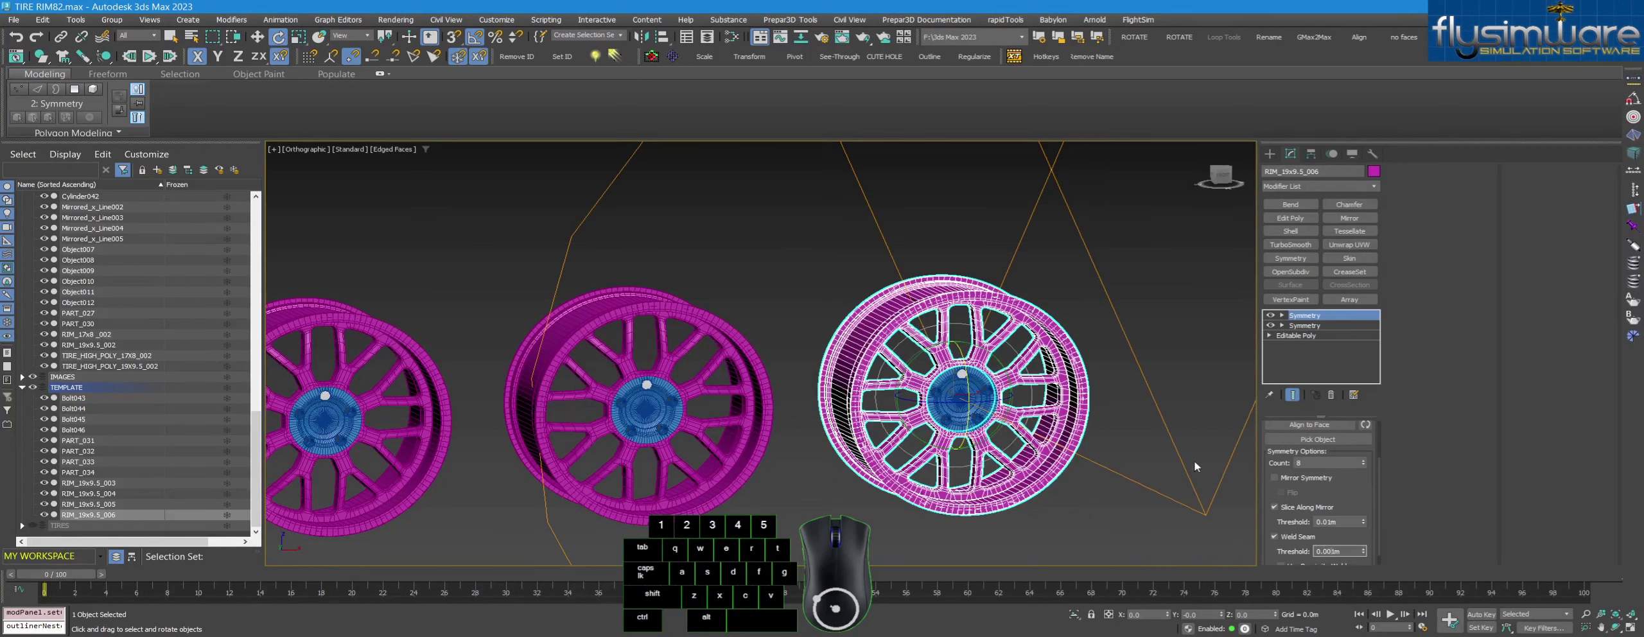
Add an Edit Poly modifier above both Symmetry modifiers and select all borders to check the wheel for open seams
left_click(1290, 219)
key("3")
key("shift+a")
left_click(1169, 313)
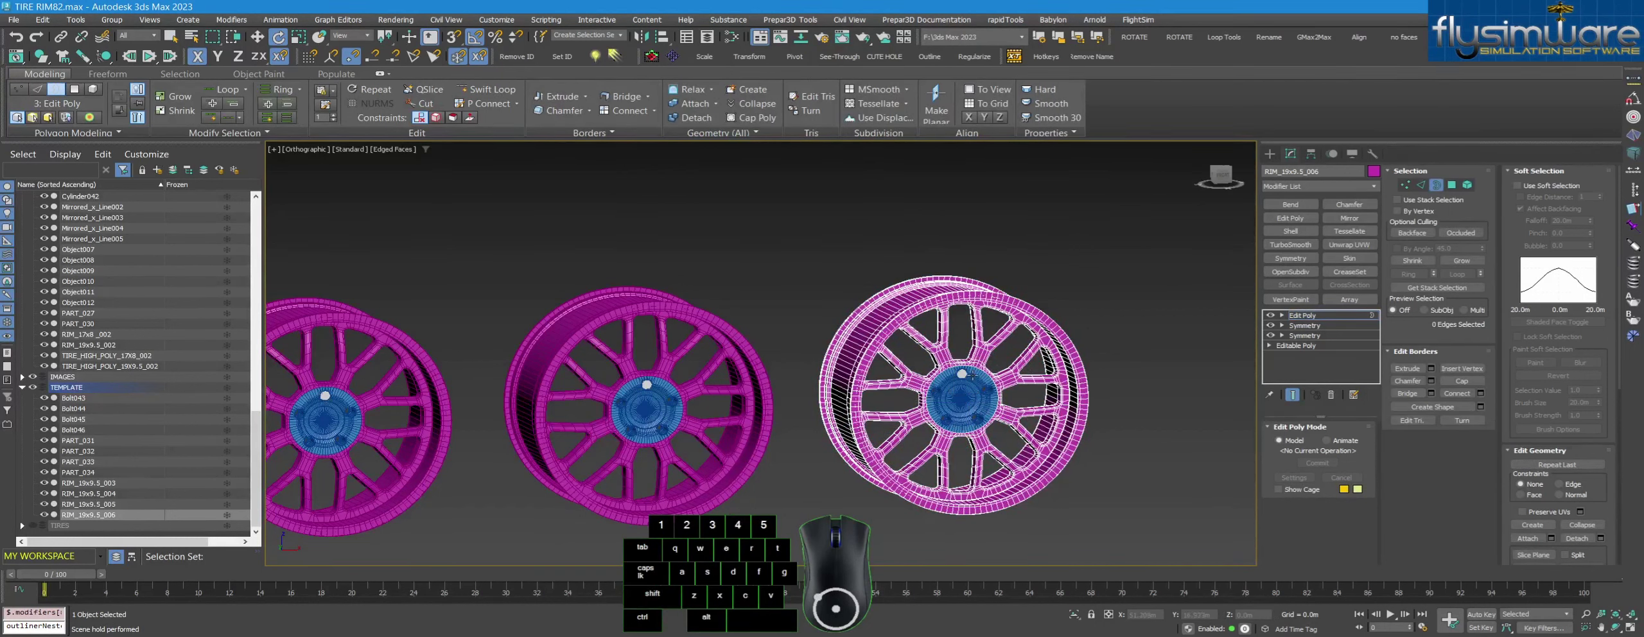
middle_click_drag(1110, 311, 1020, 366)
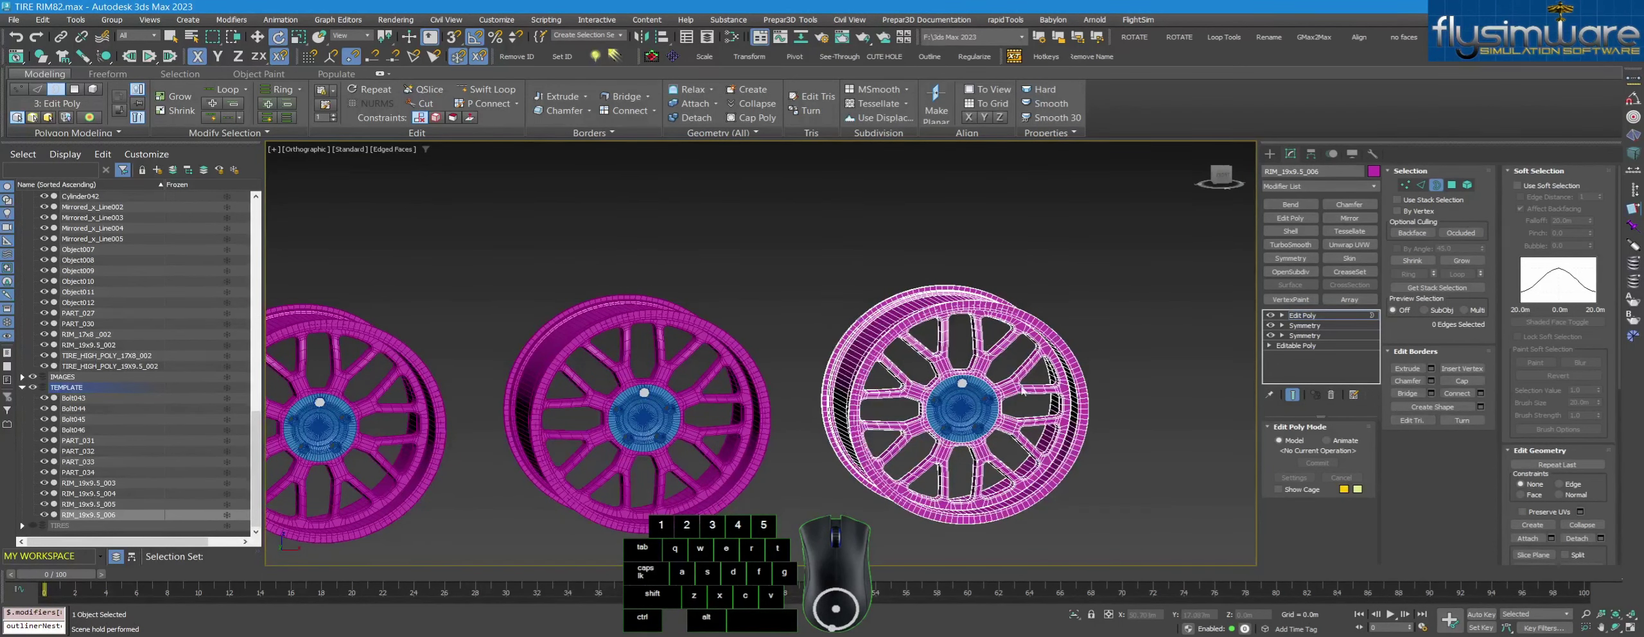
middle_click_drag(979, 404, 1113, 314, "alt")
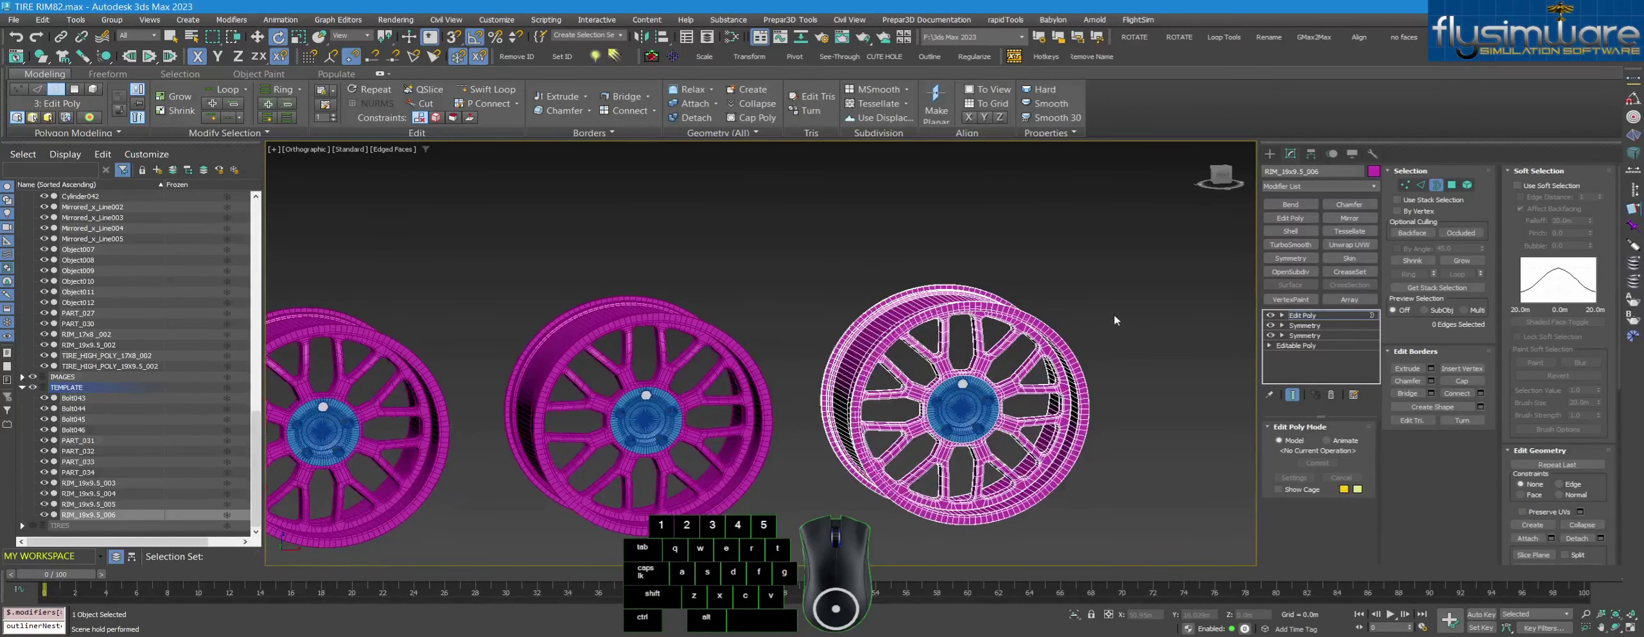